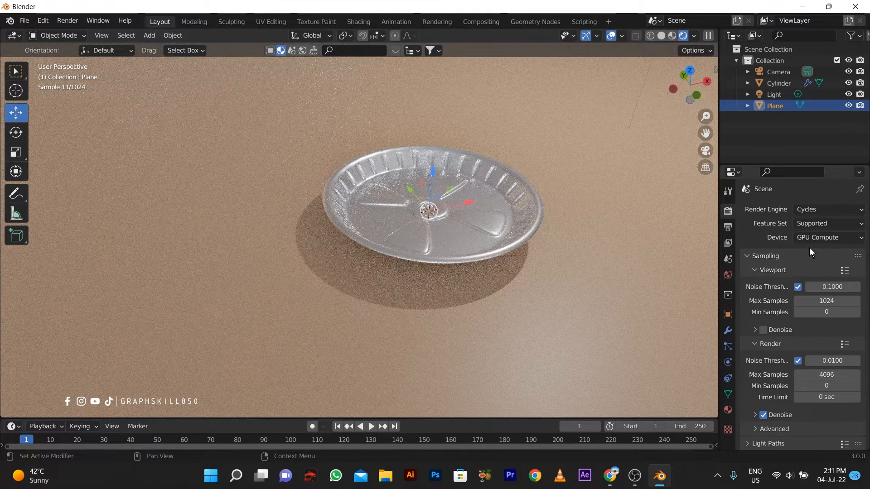
Switch the finished plate scene's render engine to Eevee.
click(809, 209)
click(803, 221)
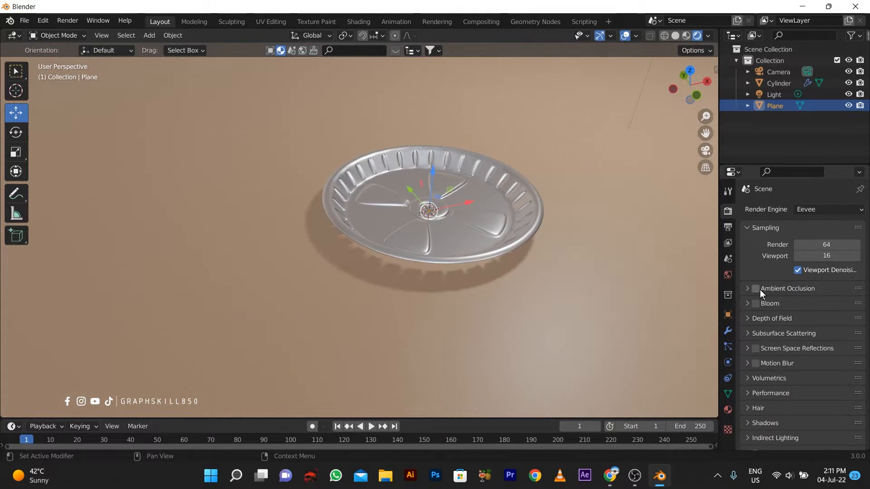
mouse_move(424, 276)
middle_down()
mouse_move(396, 271)
mouse_move(413, 277)
middle_up()
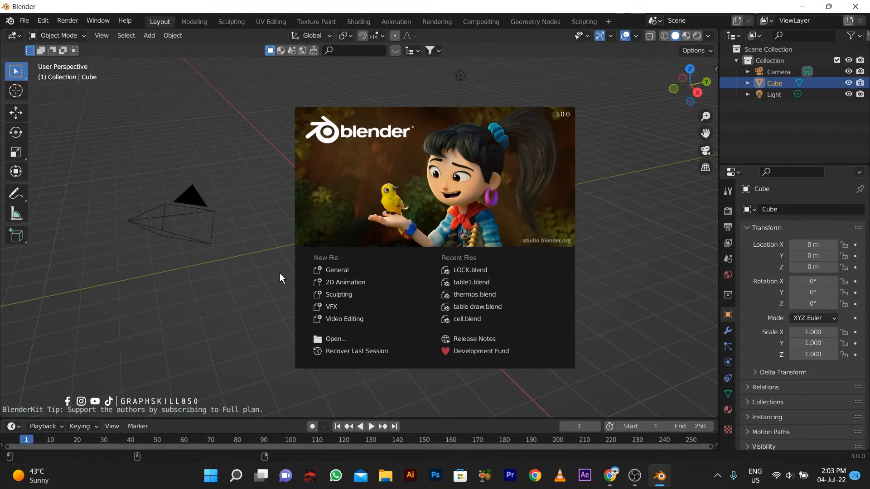
Delete the default cube from the new scene and add a mesh cylinder in its place.
click(280, 277)
key(Delete)
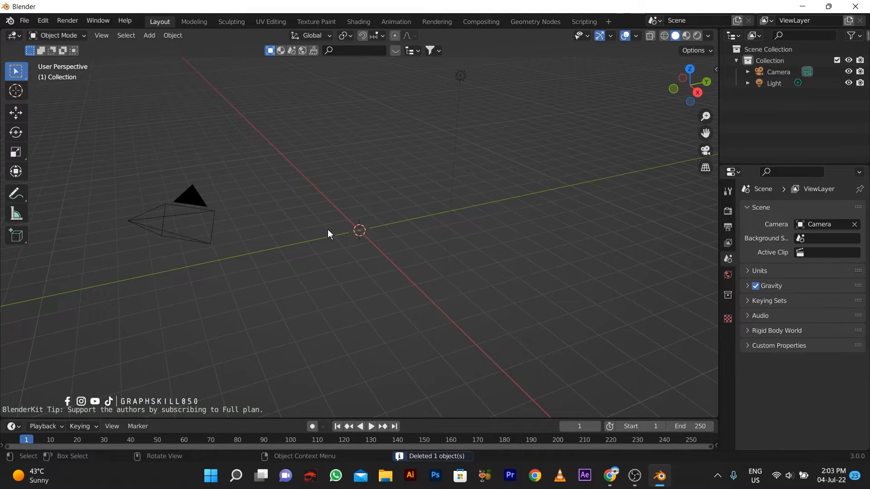
shift+middle_drag(329, 228, 398, 253)
key(shift+a)
mouse_move(373, 234)
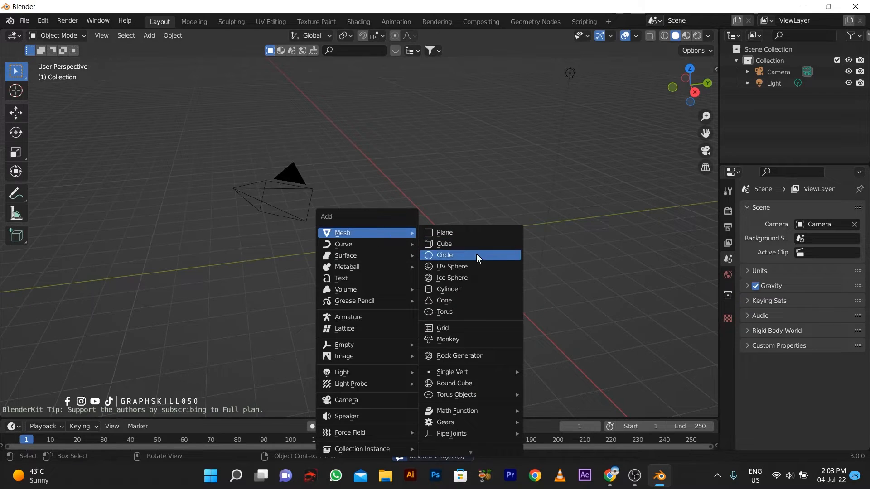
click(467, 290)
scroll(433, 248, up, 1)
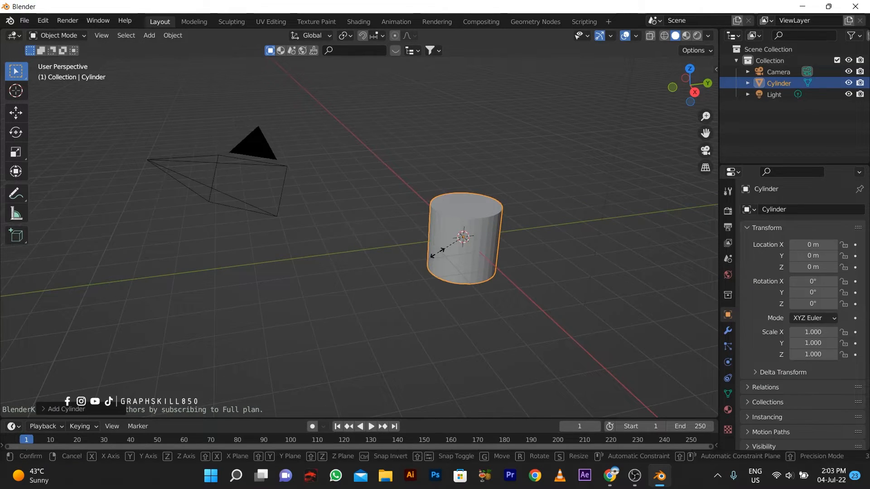
Flatten the cylinder into a thin disc by scaling it along Z to about 0.105.
key(s)
key(z)
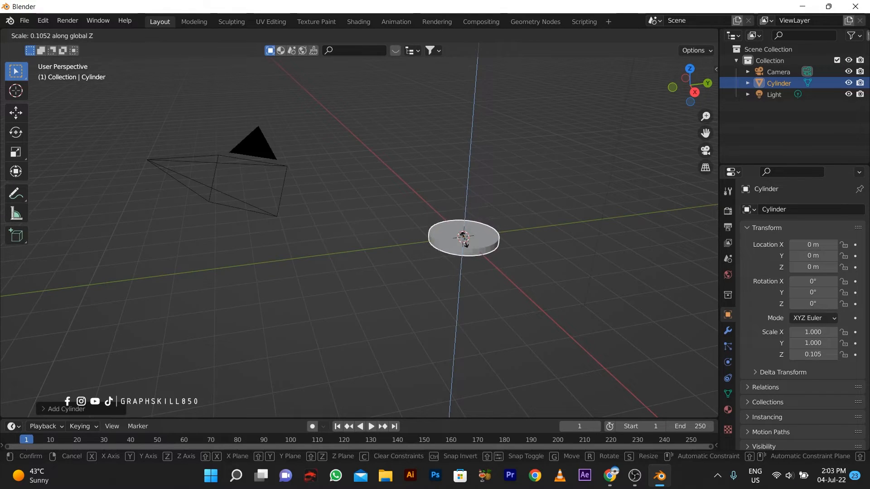
click(474, 258)
scroll(474, 257, up, 4)
Enter Edit Mode with face selection and delete the cylinder's top face.
key(Tab)
shift+middle_drag(474, 258, 365, 238)
click(118, 35)
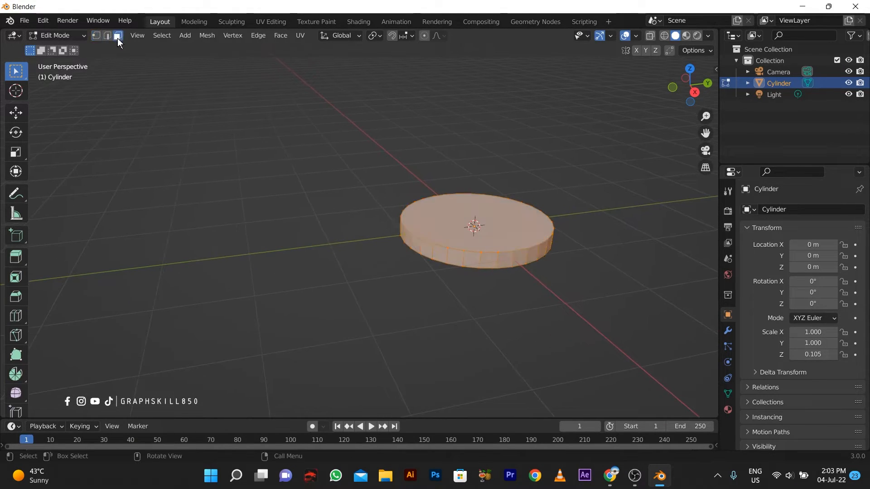
click(477, 213)
key(x)
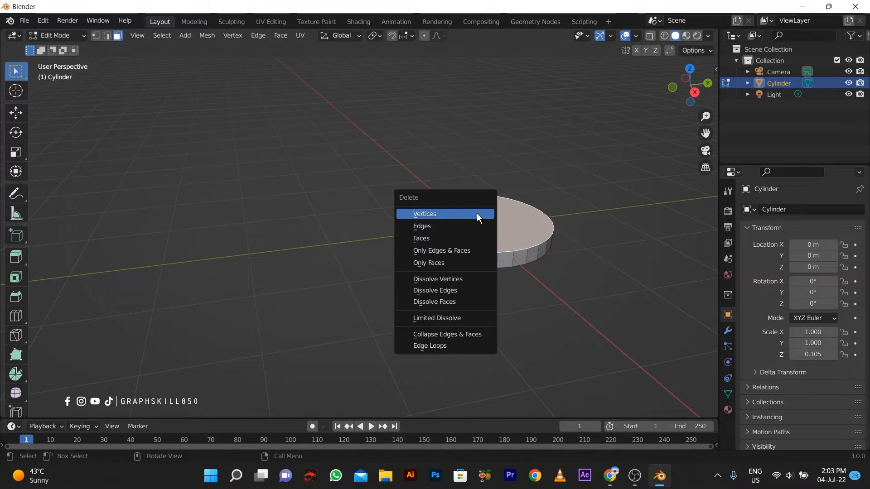
click(476, 234)
middle_drag(476, 234, 462, 198)
scroll(462, 197, up, 2)
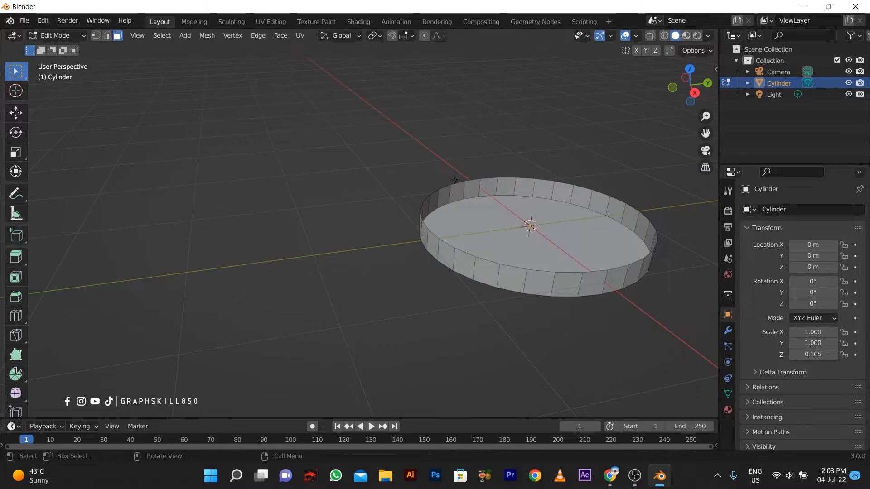
Select the cylinder's top edge loop and scale it outward to about 1.17 to flare the rim.
click(454, 185)
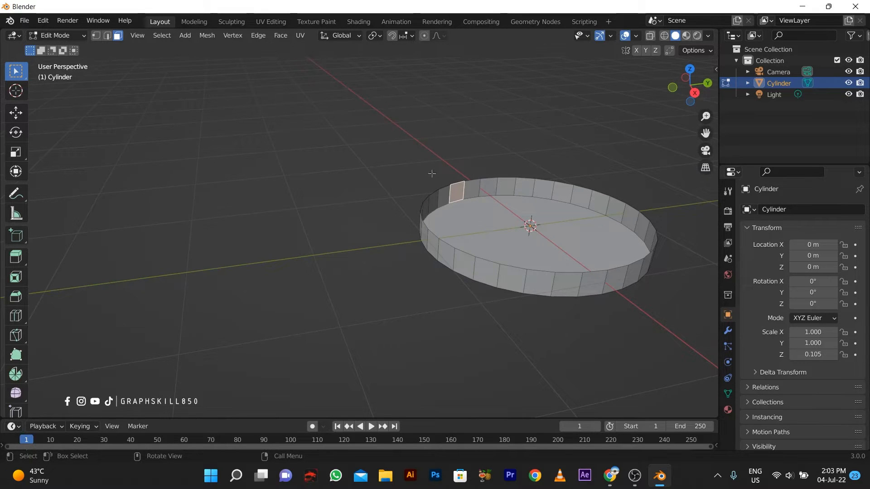
click(106, 35)
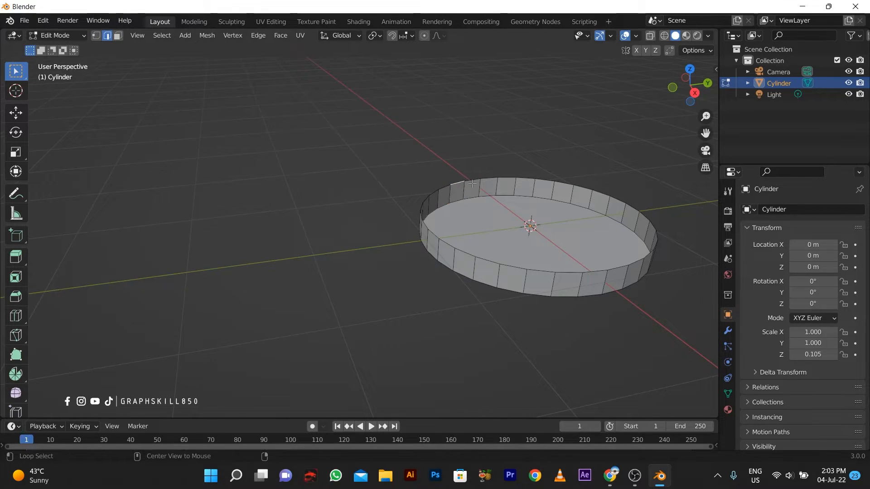
alt+click(457, 189)
key(s)
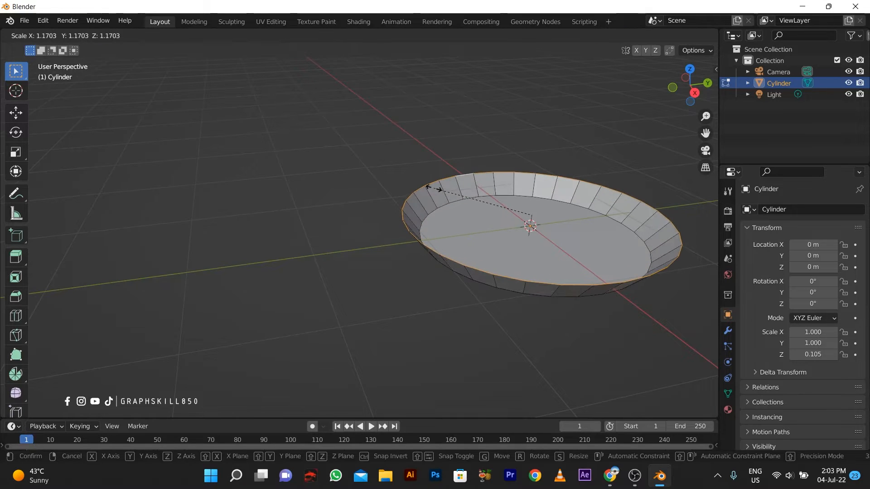
click(434, 189)
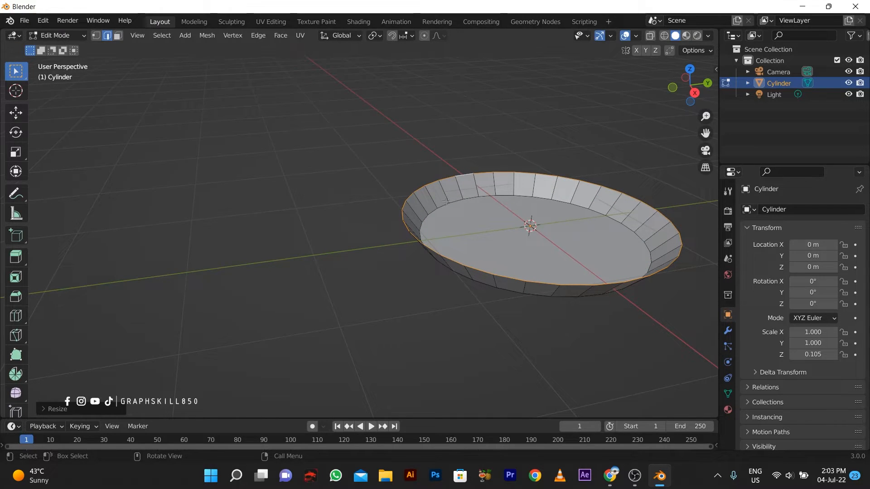
Delete the large bottom face of the flared cylinder so only the side wall is left.
click(446, 201)
click(117, 35)
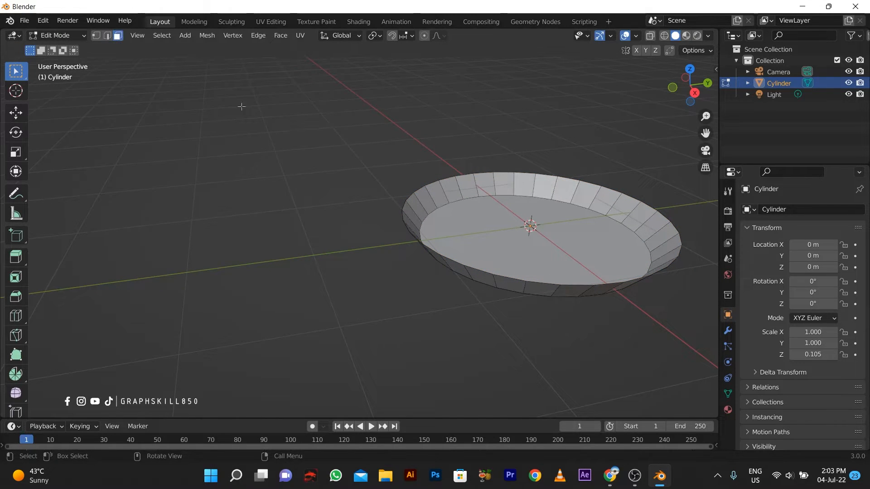
click(431, 252)
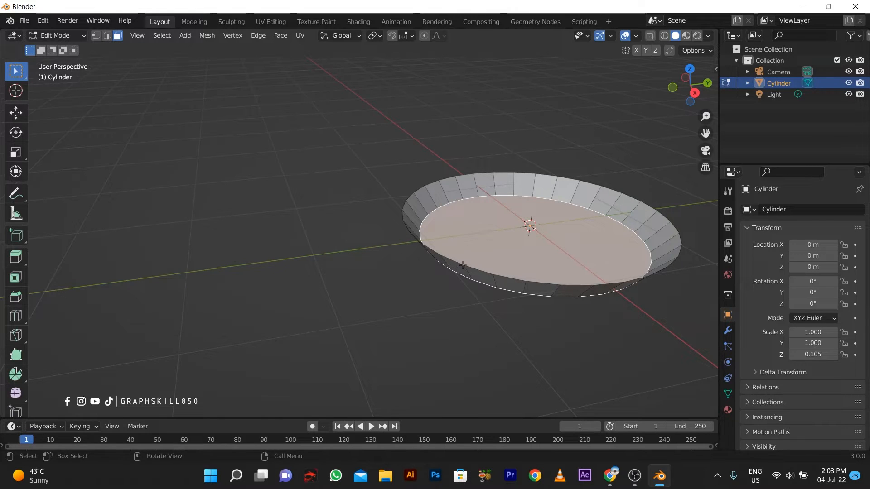
middle_drag(452, 259, 447, 264)
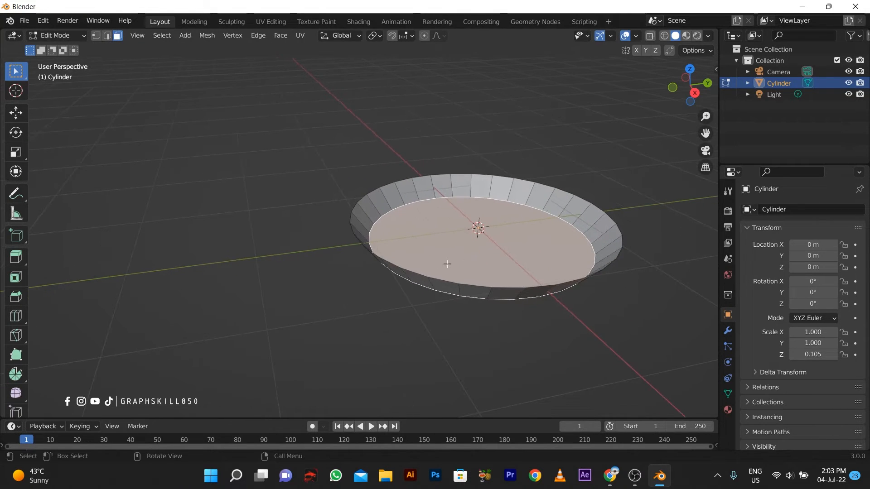
key(x)
click(447, 264)
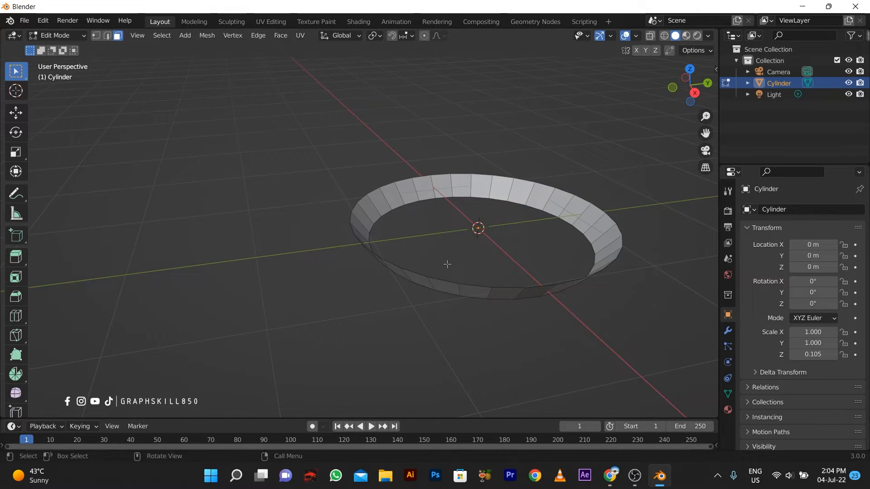
Extrude the wall's bottom vertex loop slightly downward along Z and scale the new loop inward to about 0.24.
click(98, 37)
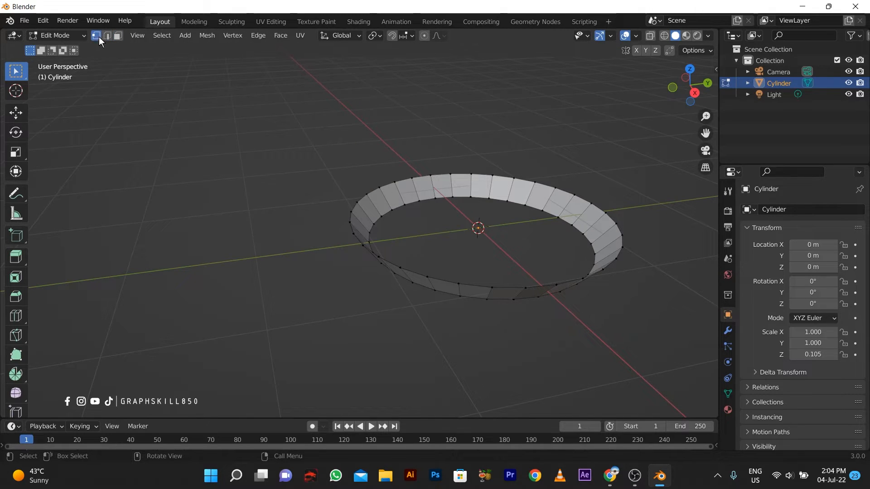
alt+click(482, 197)
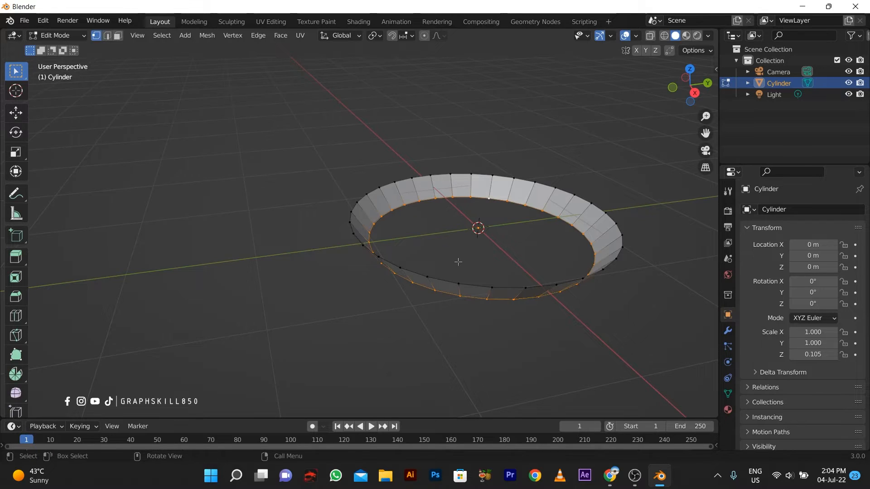
key(e)
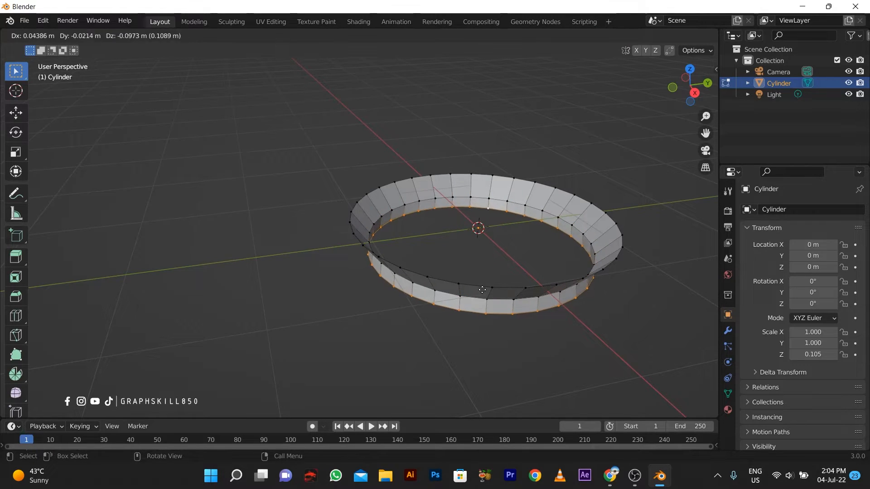
key(z)
click(480, 282)
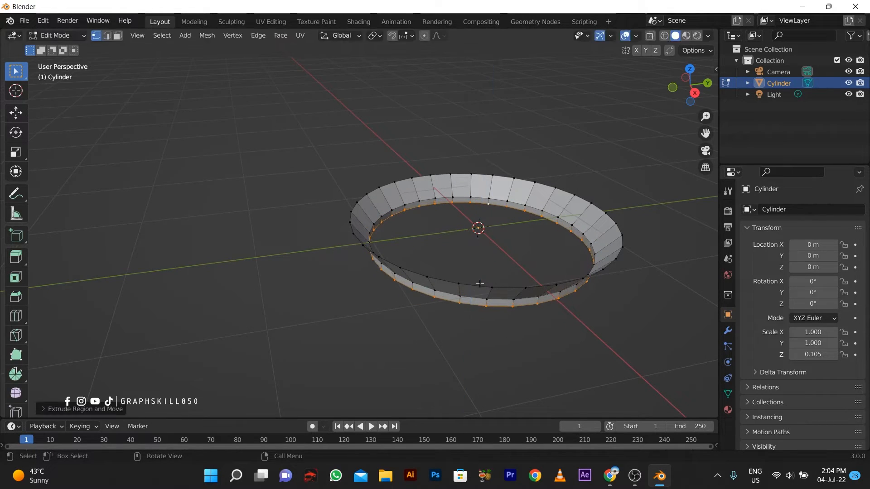
key(s)
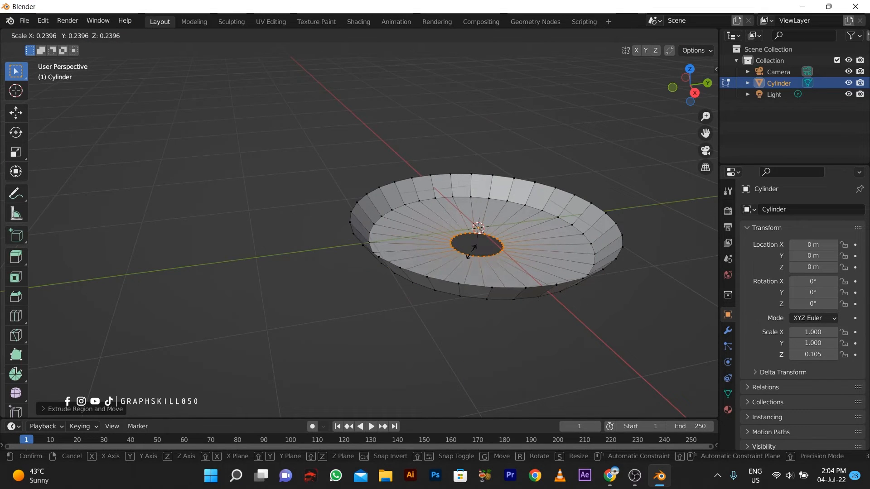
click(472, 250)
Raise the small inner loop slightly along Z in front view and fill its hole with a face.
key(KP_1)
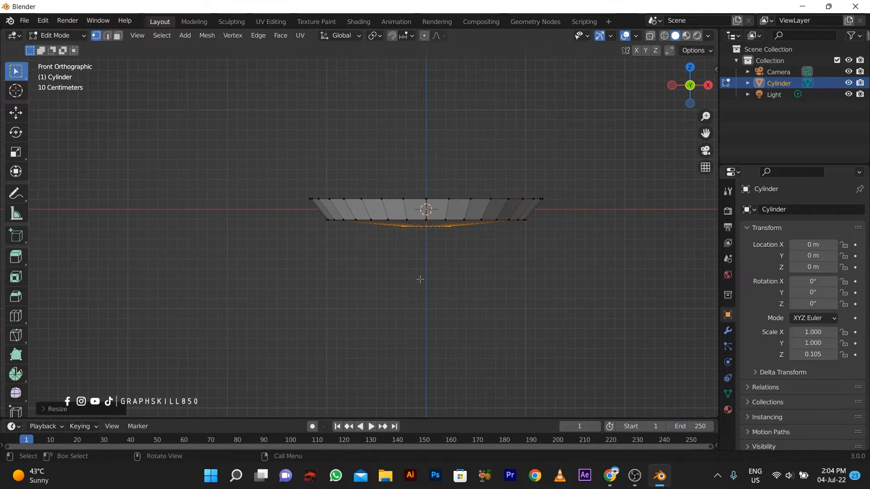
scroll(414, 229, up, 3)
click(15, 112)
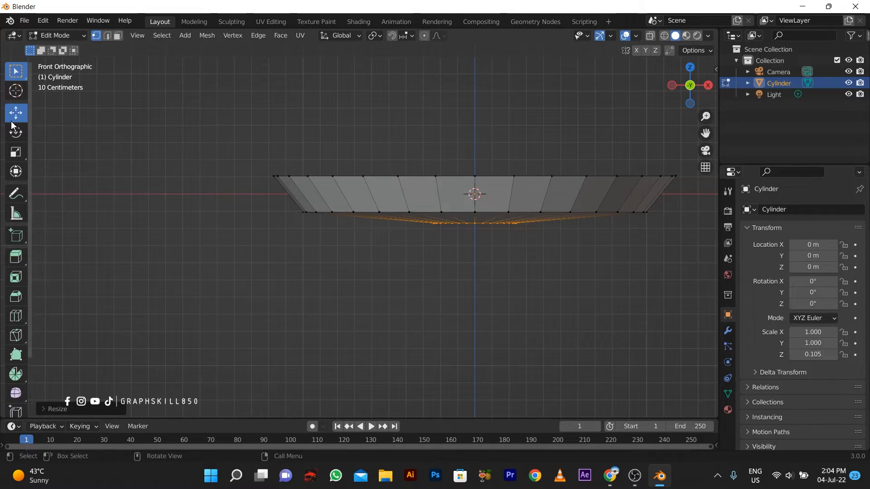
drag(475, 184, 474, 173)
middle_drag(474, 172, 316, 299)
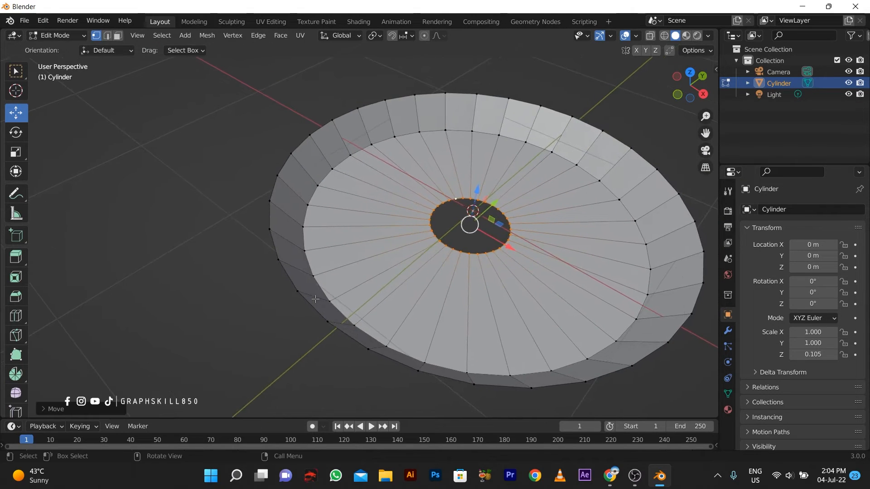
key(f)
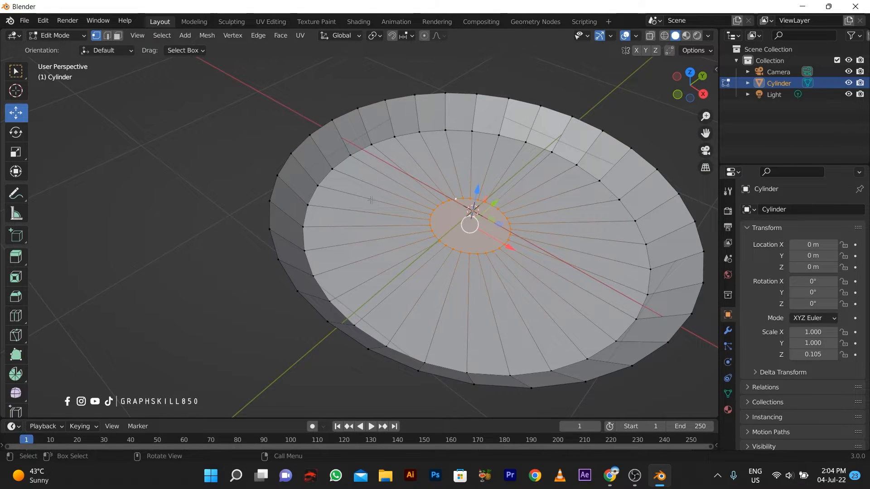
Add a loop cut across the plate's floor and slide it close to the floor's outer edge.
key(ctrl+r)
click(349, 175)
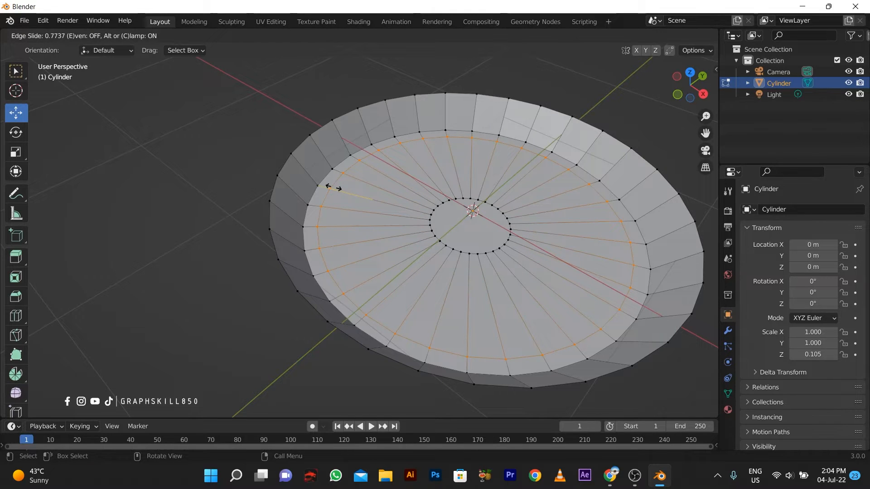
click(329, 187)
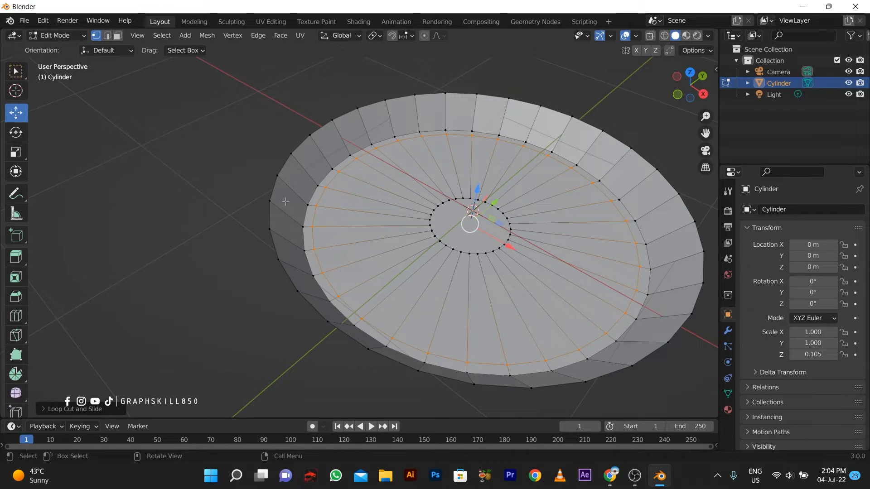
In face select mode and top view, select four adjacent floor wedges in the plate's lower-right quadrant.
click(118, 35)
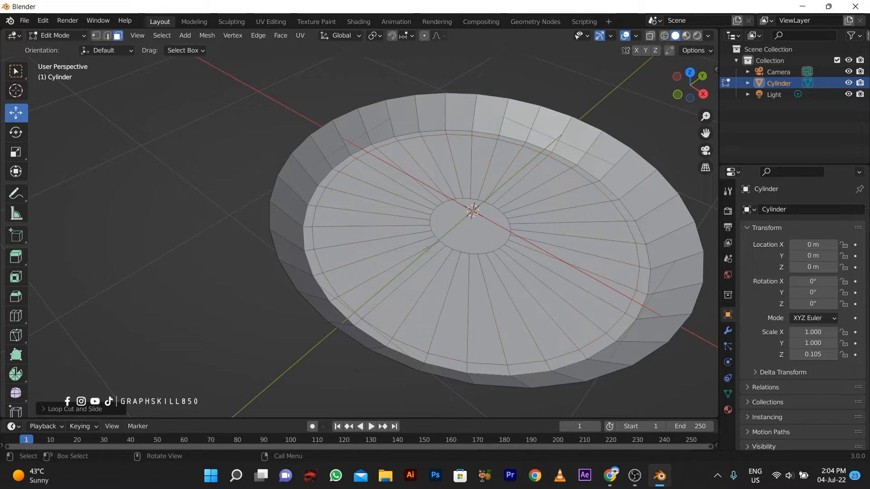
click(383, 265)
key(KP_7)
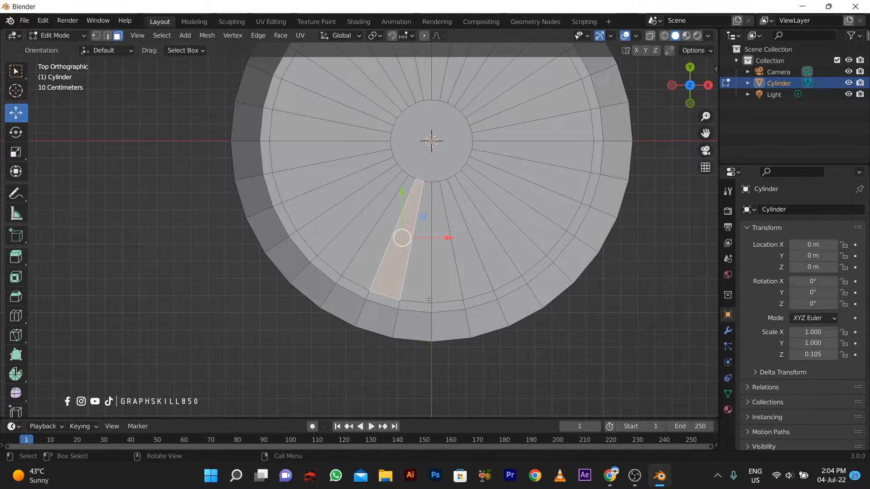
shift+middle_drag(466, 270, 522, 349)
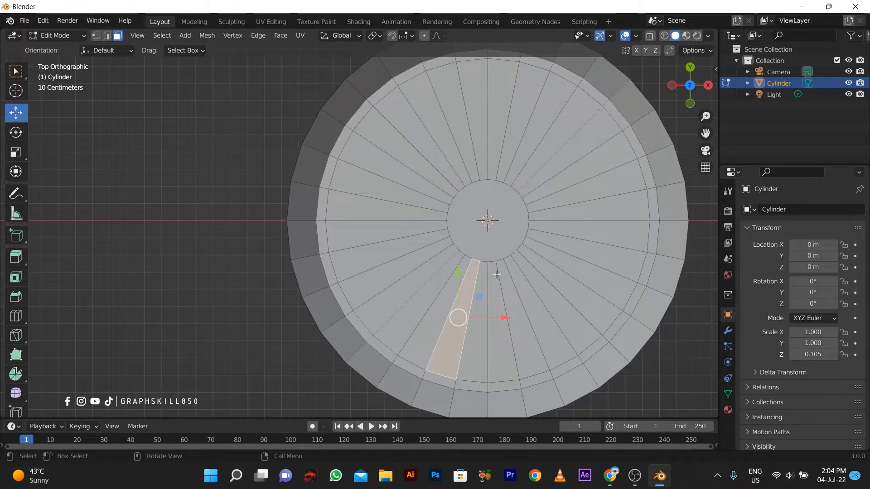
scroll(473, 298, down, 1)
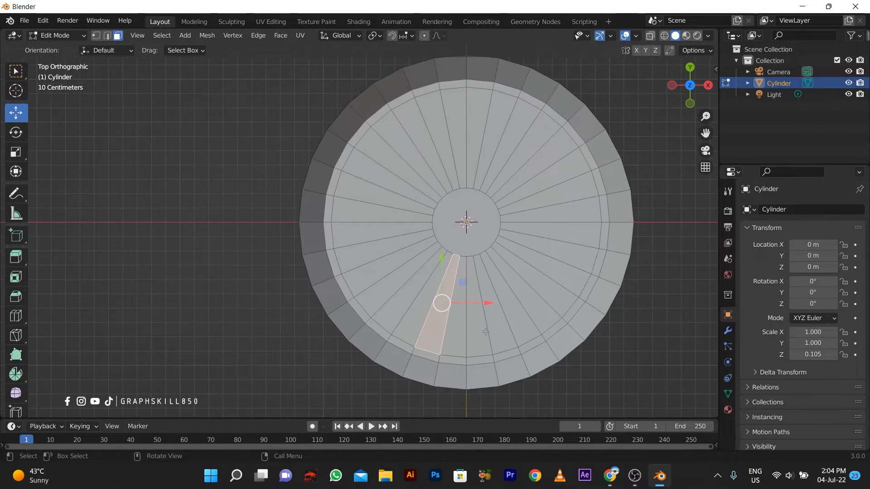
click(521, 327)
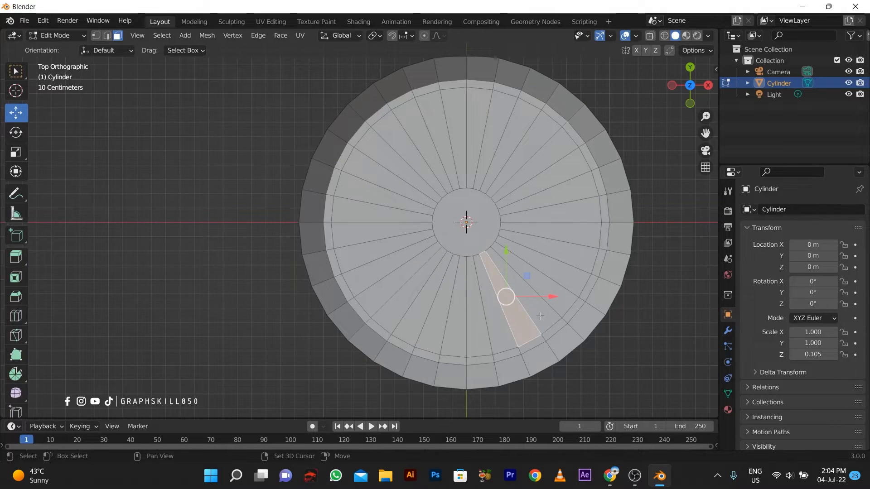
shift+click(543, 312)
shift+click(560, 295)
shift+click(563, 279)
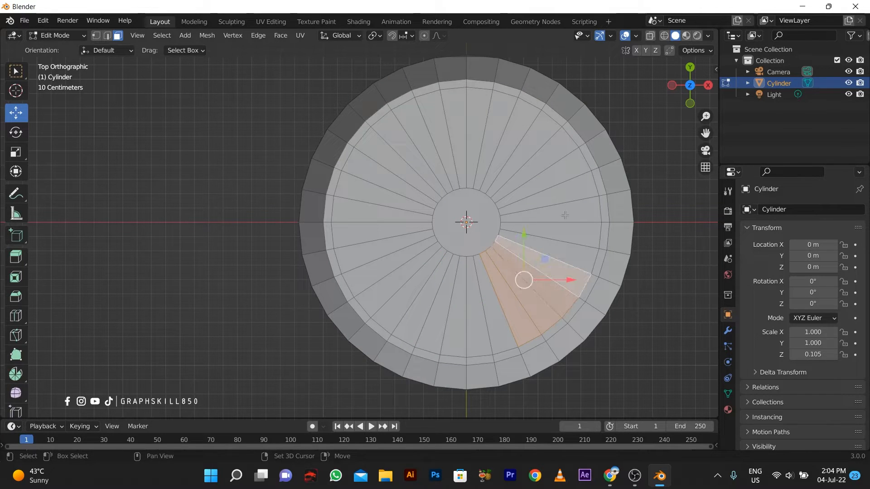
Add four adjacent floor wedges in each of the upper-right, upper-left and lower-left quadrants to the selection, leaving two-wedge gaps between groups.
shift+click(560, 173)
shift+click(543, 154)
shift+click(528, 144)
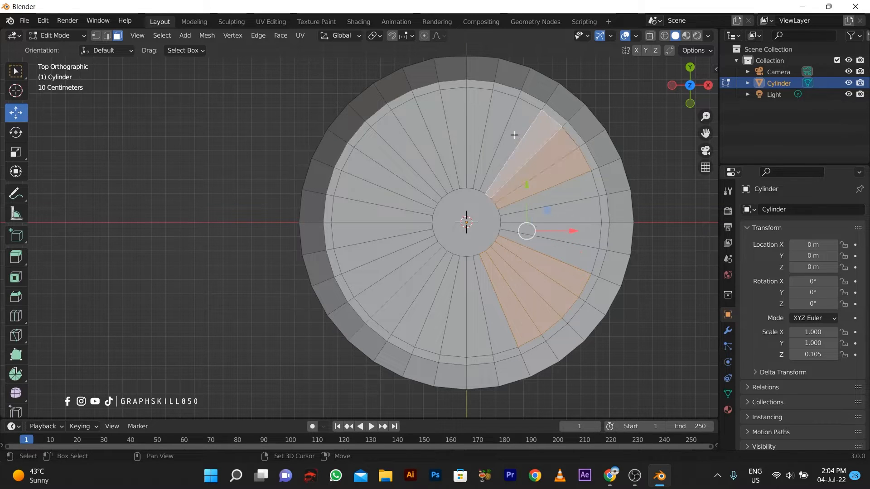
shift+click(515, 135)
shift+click(414, 123)
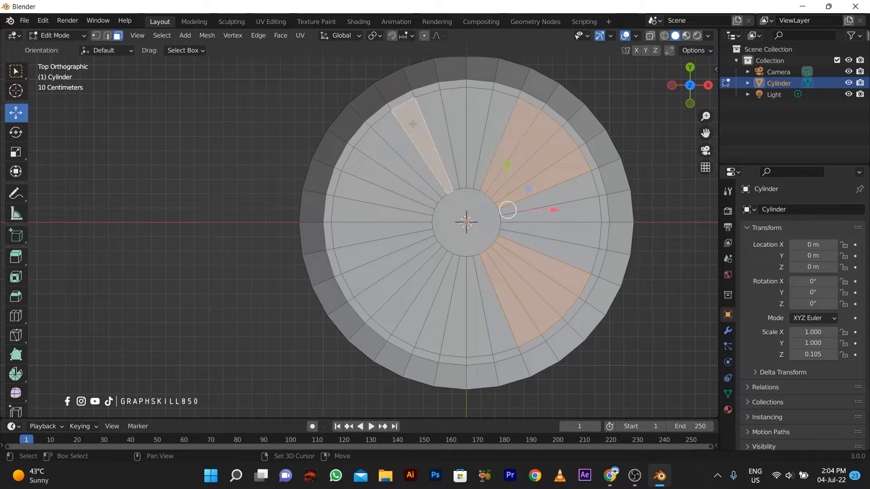
shift+click(385, 135)
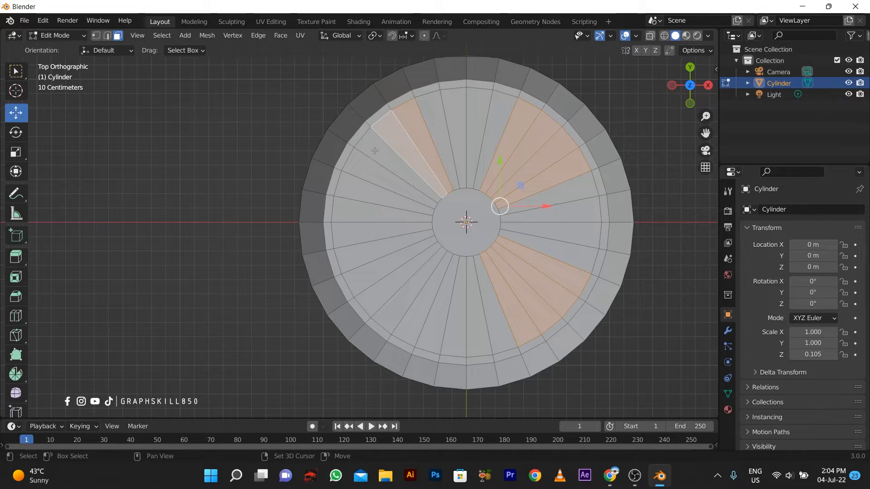
shift+click(375, 150)
shift+click(363, 169)
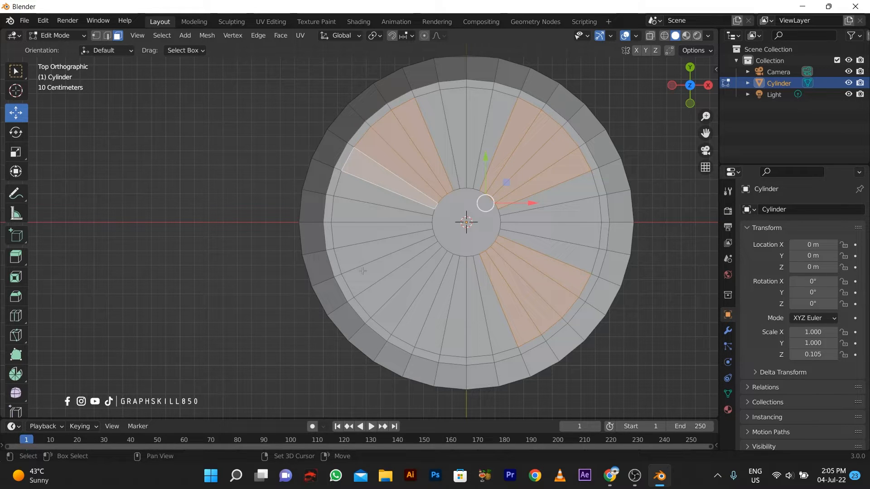
shift+click(367, 280)
shift+click(380, 296)
shift+click(395, 312)
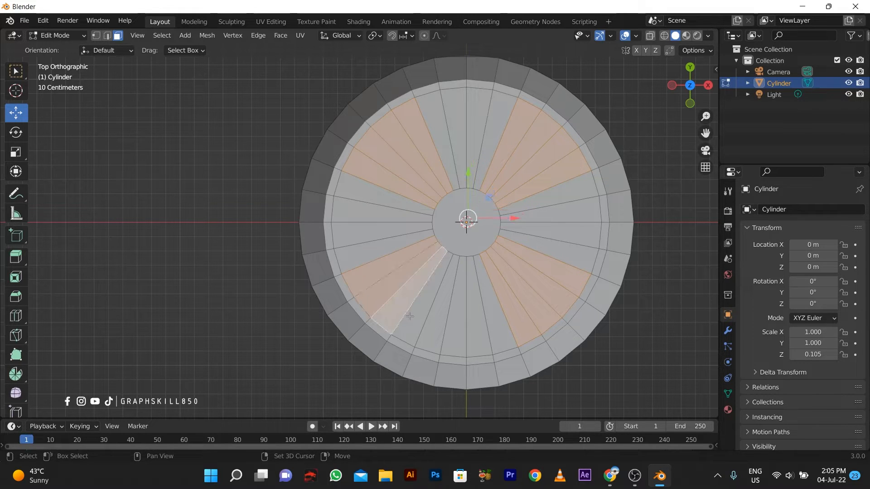
shift+click(412, 317)
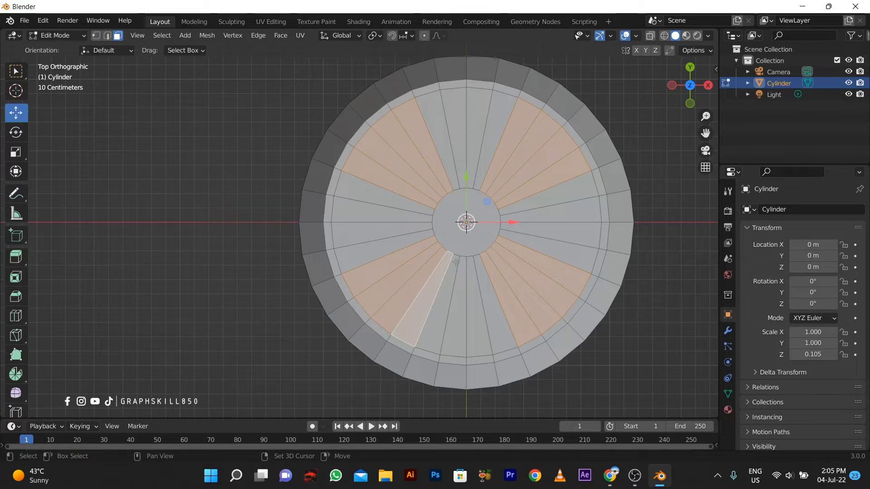
Inset the four selected wedge groups by about 0.04 m, leaving the central disc out of the selection.
shift+click(462, 226)
middle_drag(463, 226, 408, 276)
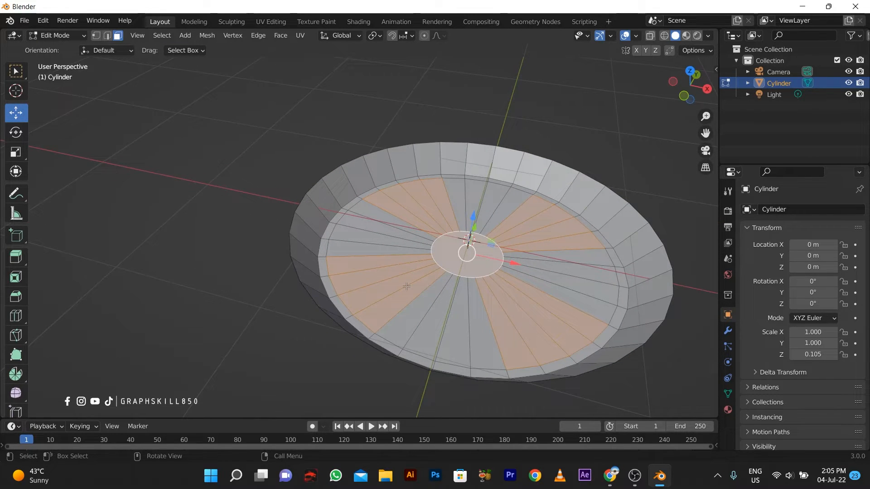
shift+click(464, 260)
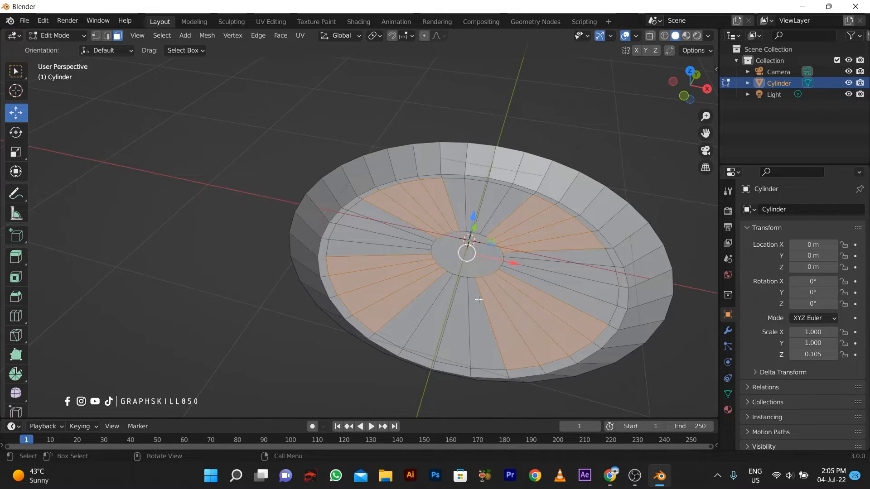
key(i)
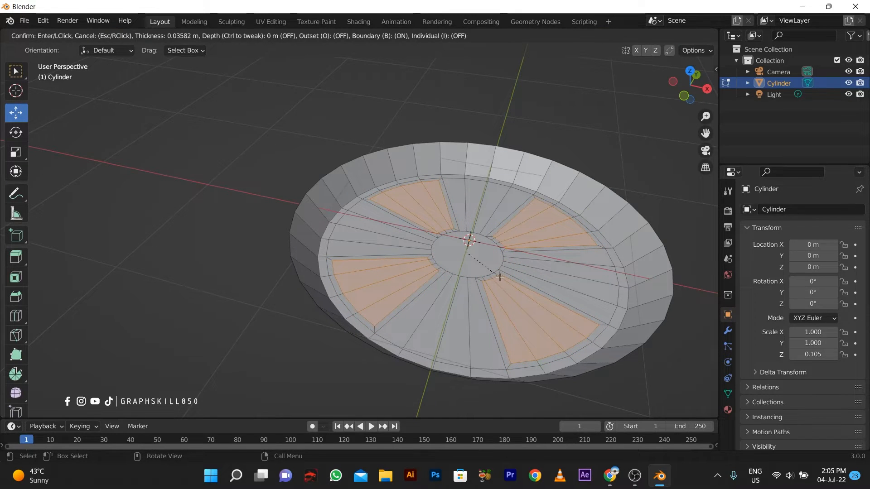
click(497, 278)
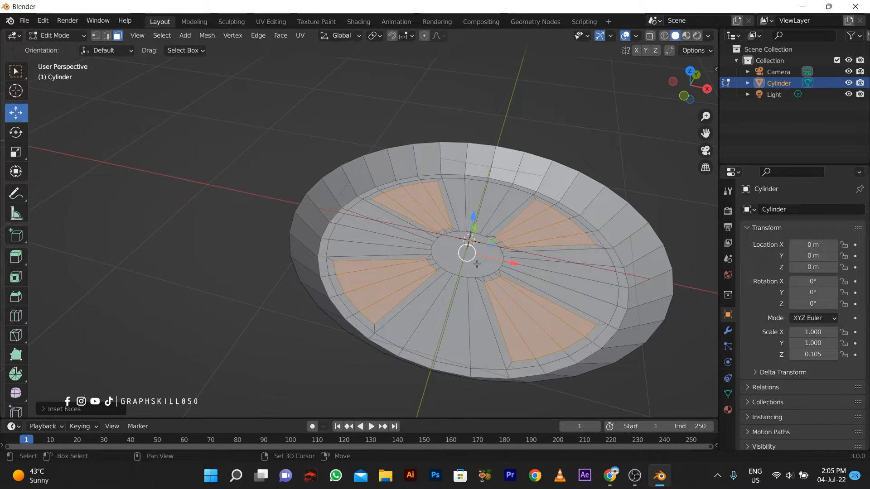
Add the central disc face to the inset wedge selection and extrude all of them slightly upward.
shift+click(480, 265)
key(e)
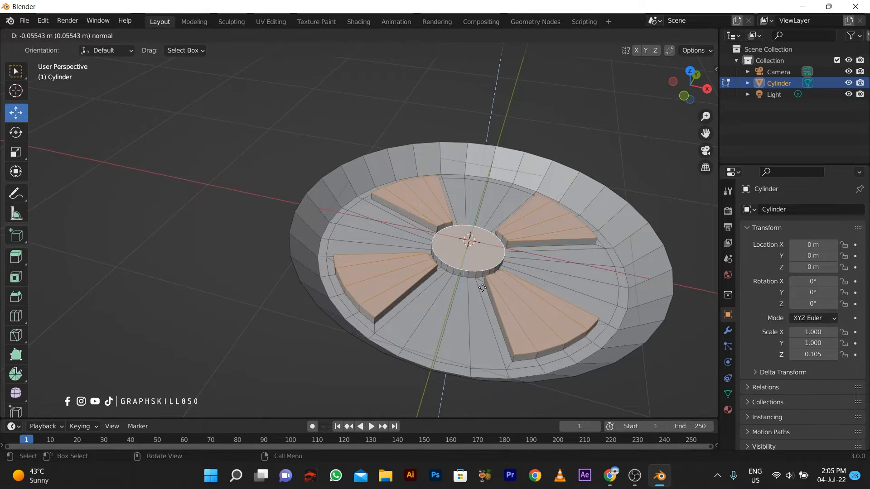
click(482, 290)
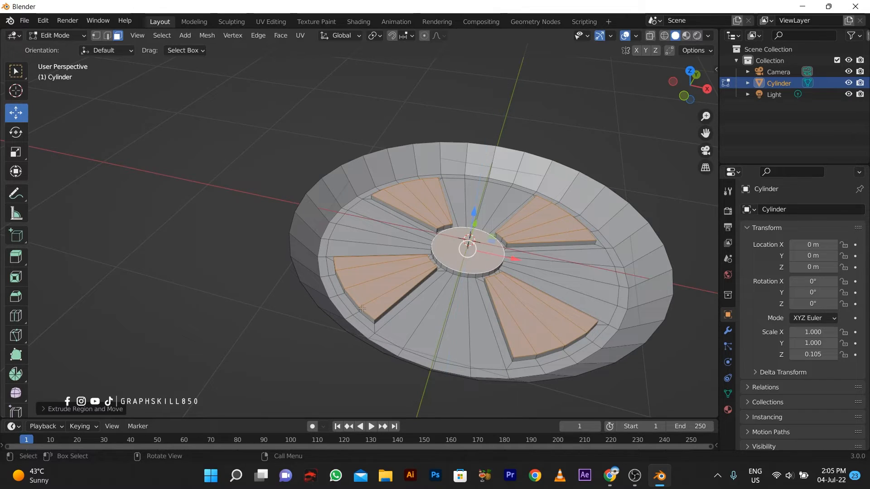
Select the plate's outer top edge loop in edge mode and extrude it slightly upward along Z in front view.
middle_drag(482, 290, 310, 255)
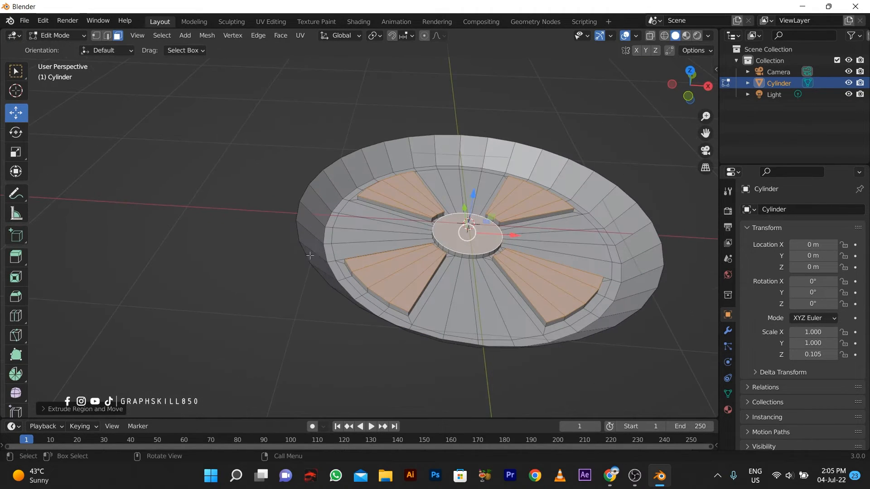
click(299, 230)
click(107, 35)
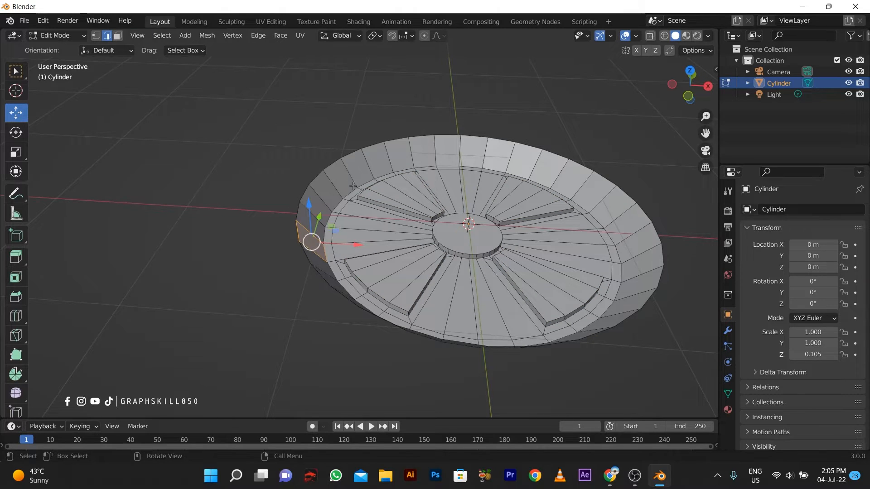
click(322, 175)
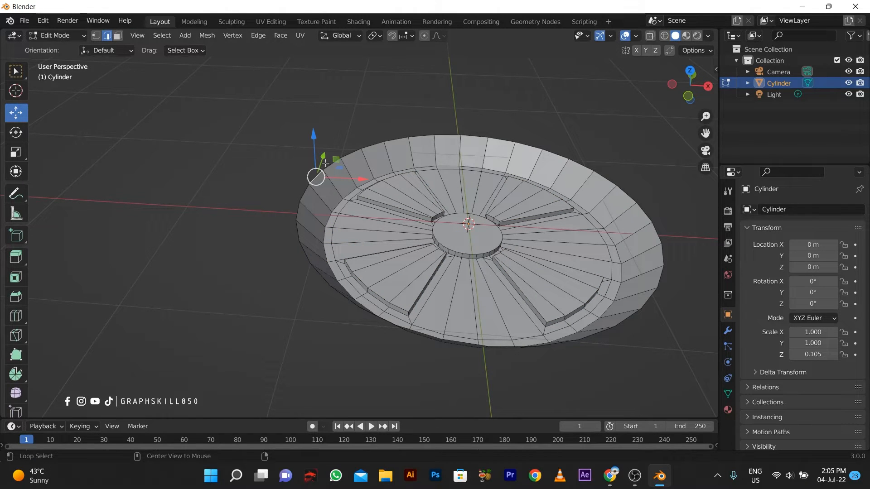
alt+click(333, 166)
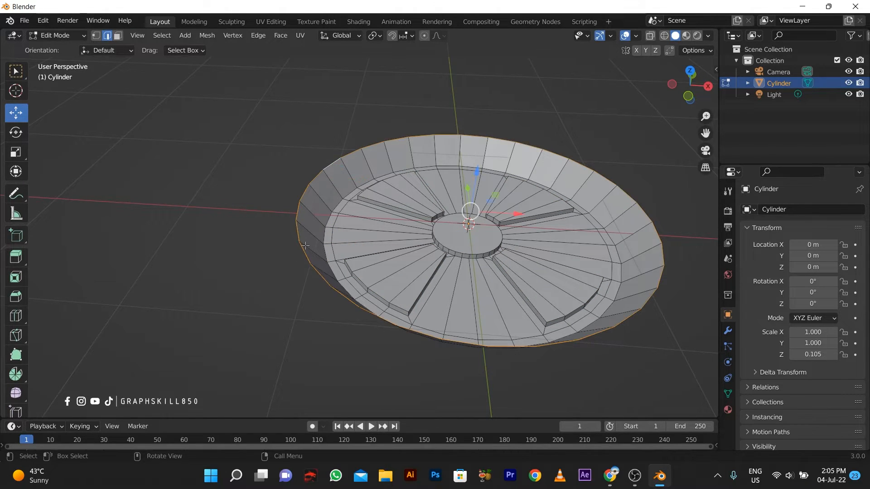
middle_drag(307, 246, 312, 234)
key(KP_1)
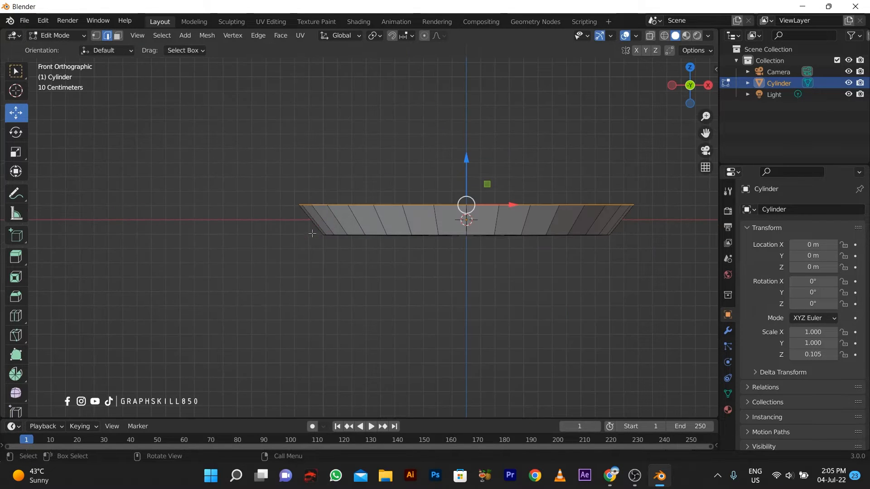
key(g)
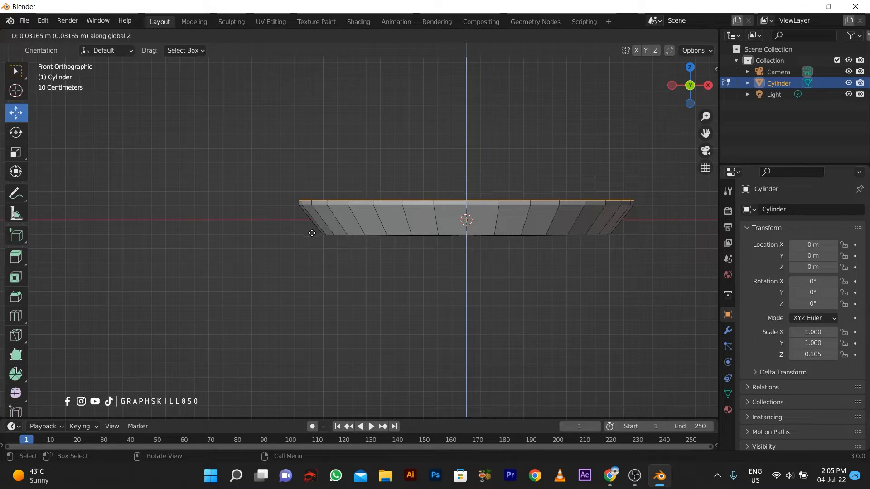
click(311, 234)
Scale the new rim loop outward to about 1.05 and extrude it slightly upward along Z again.
key(s)
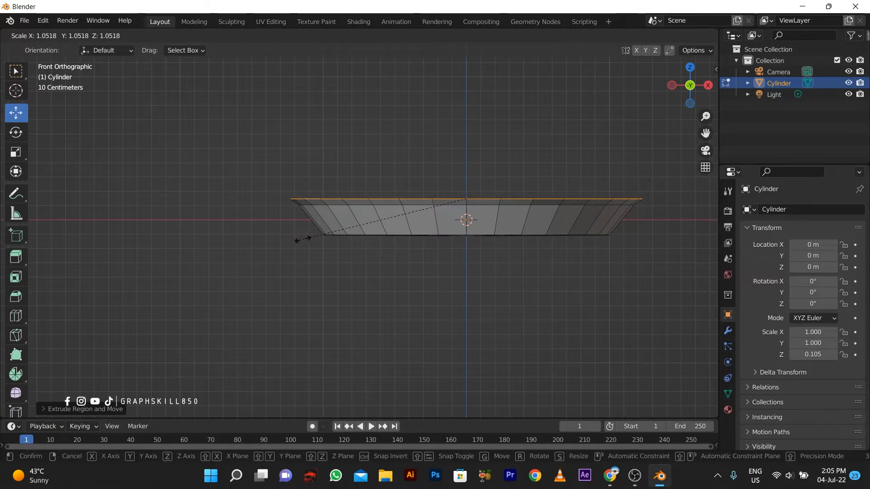
click(301, 239)
mouse_move(467, 162)
mouse_down()
mouse_move(466, 170)
mouse_move(459, 162)
mouse_up()
click(458, 162)
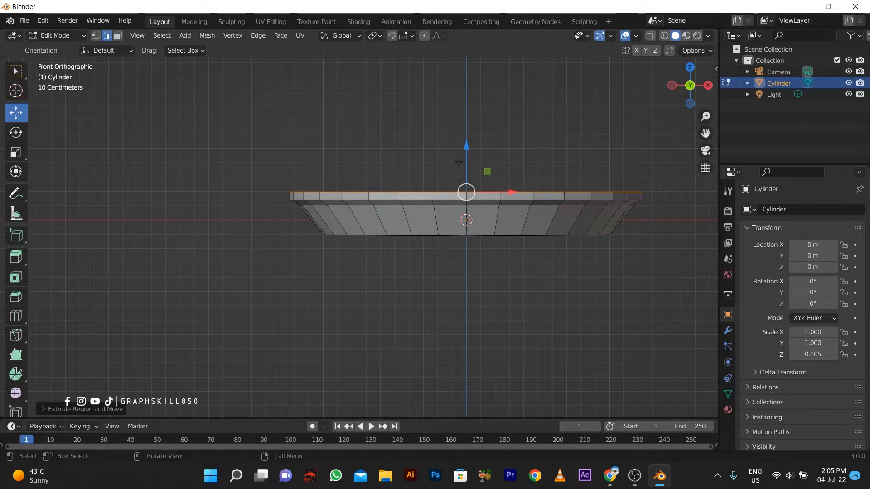
key(g)
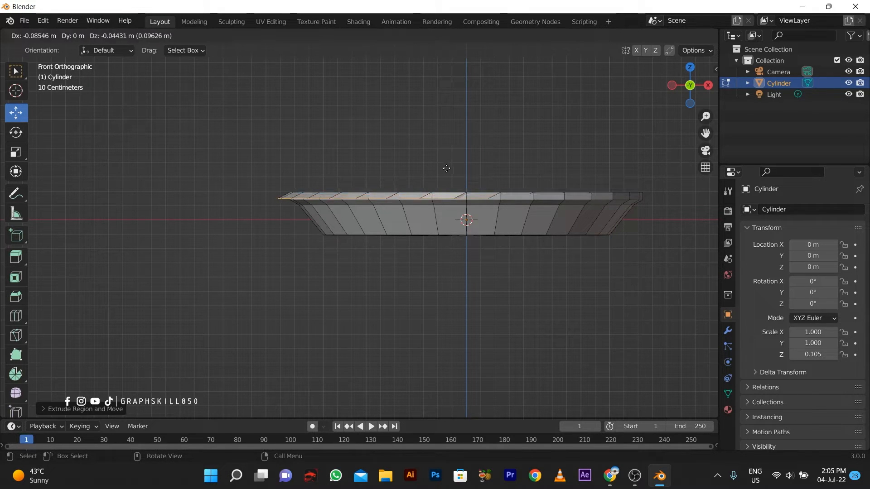
key(z)
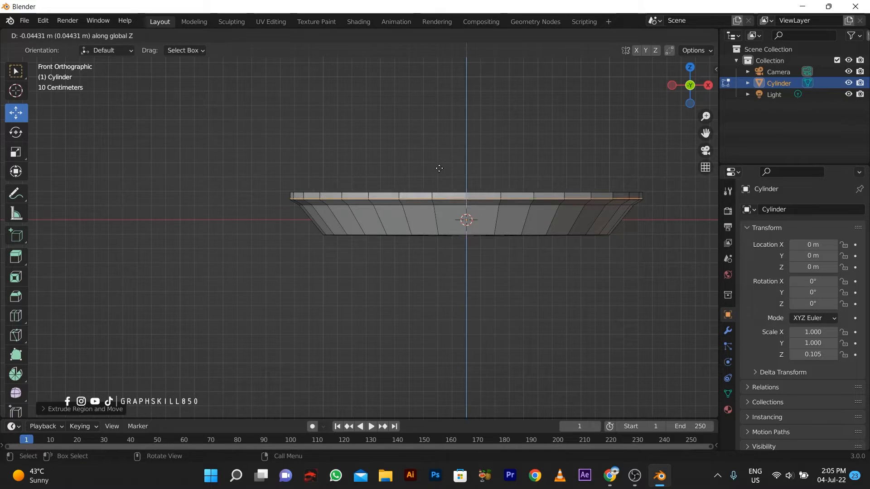
click(434, 167)
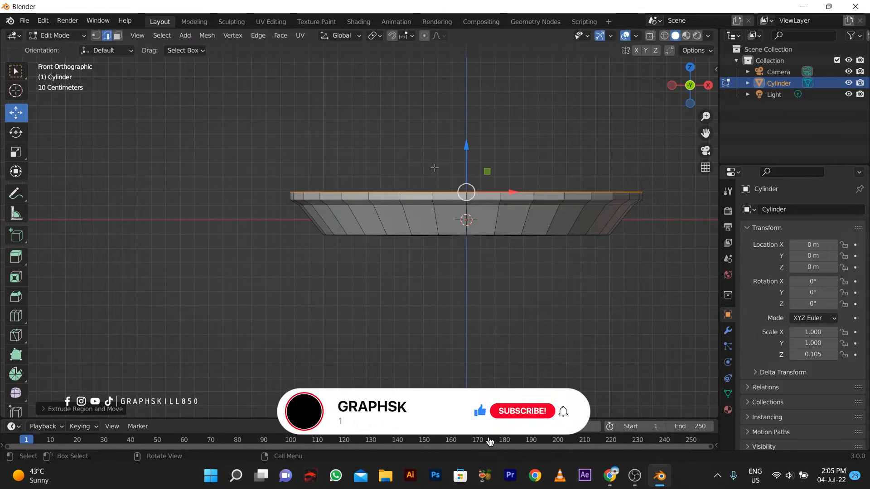
key(s)
right_click(421, 175)
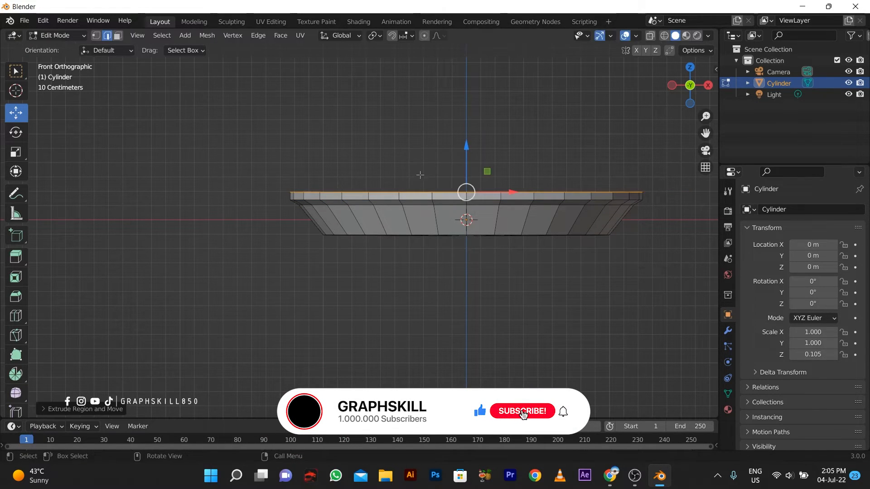
key(ctrl+z)
key(s)
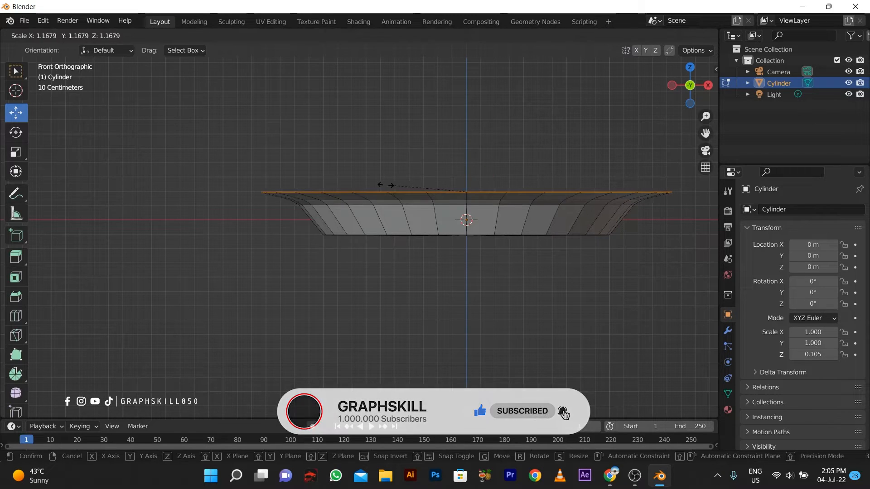
right_click(390, 184)
key(r)
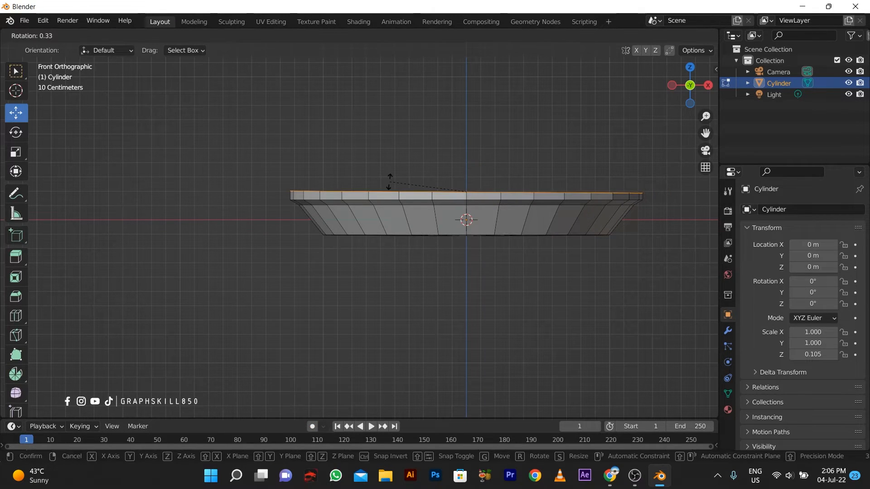
right_click(389, 181)
key(e)
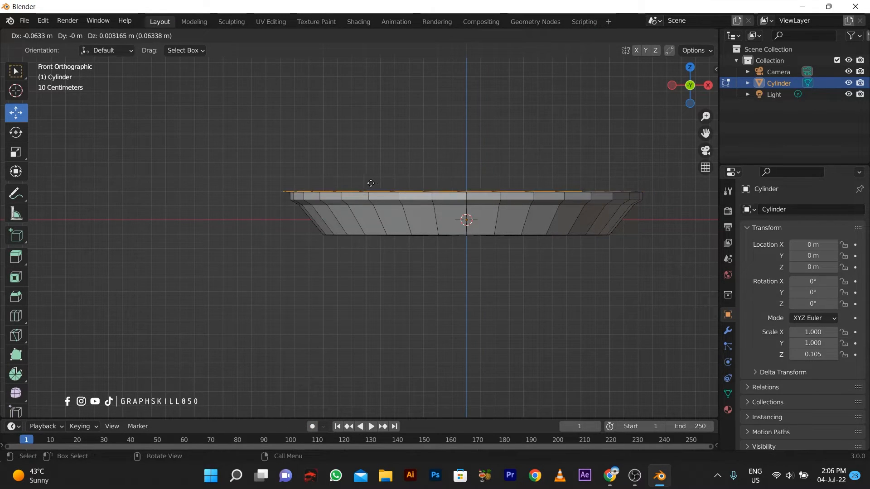
right_click(373, 182)
Scale the topmost rim edge loop slightly outward so the plate's lip flares.
key(s)
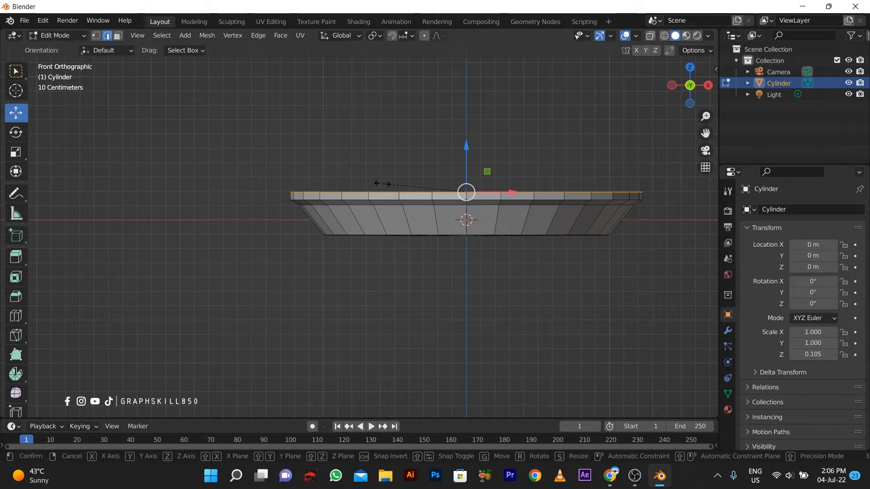
click(376, 182)
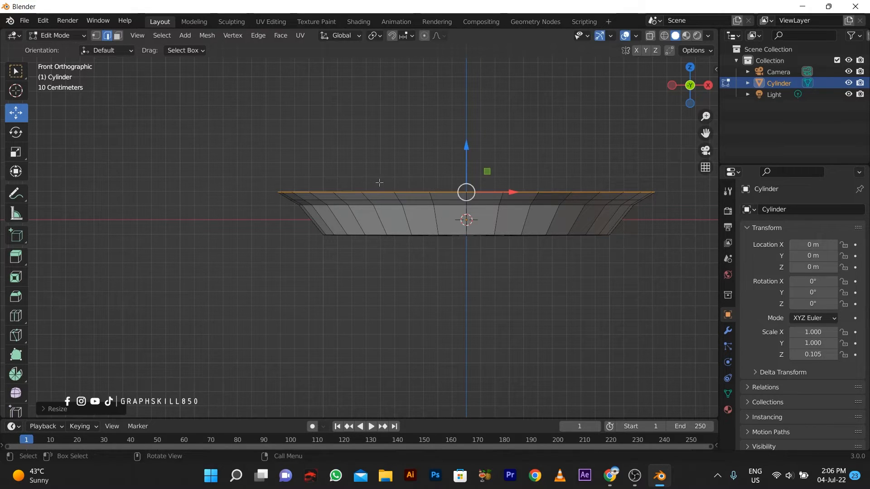
key(e)
right_click(381, 191)
key(e)
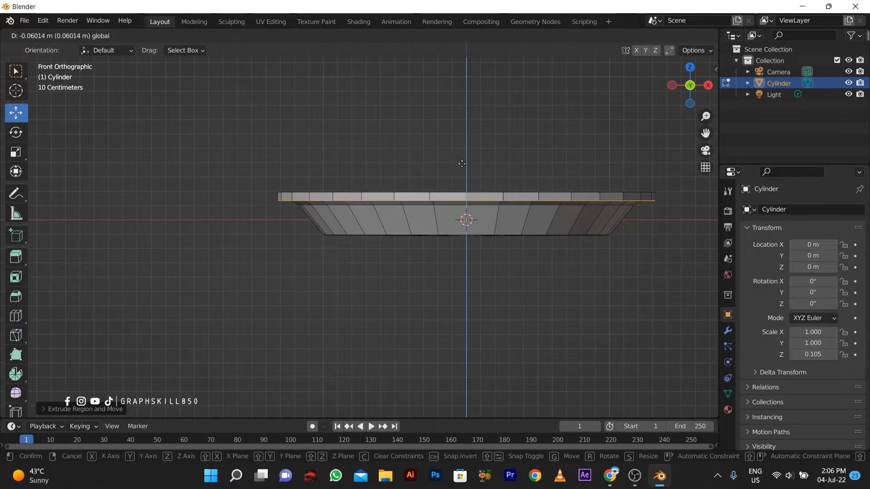
right_click(460, 158)
key(ctrl+z)
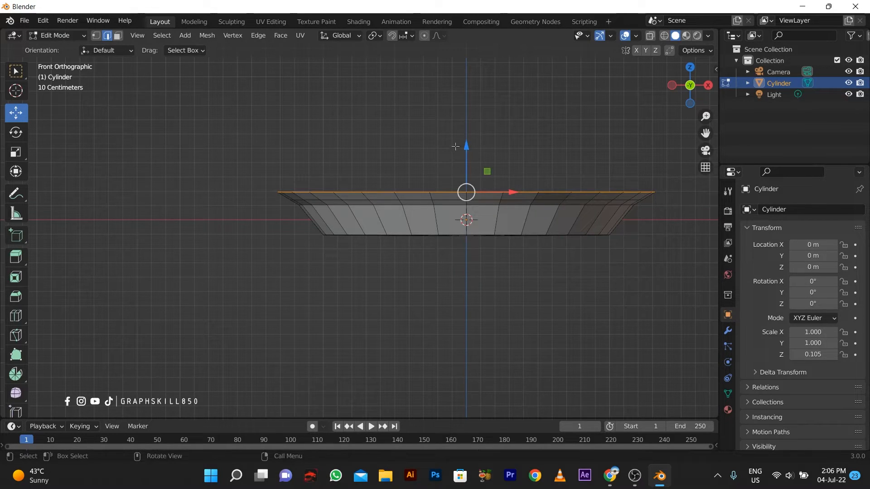
Lower the outermost rim edge loop about 0.11 m and extrude it slightly further down along Z.
key(e)
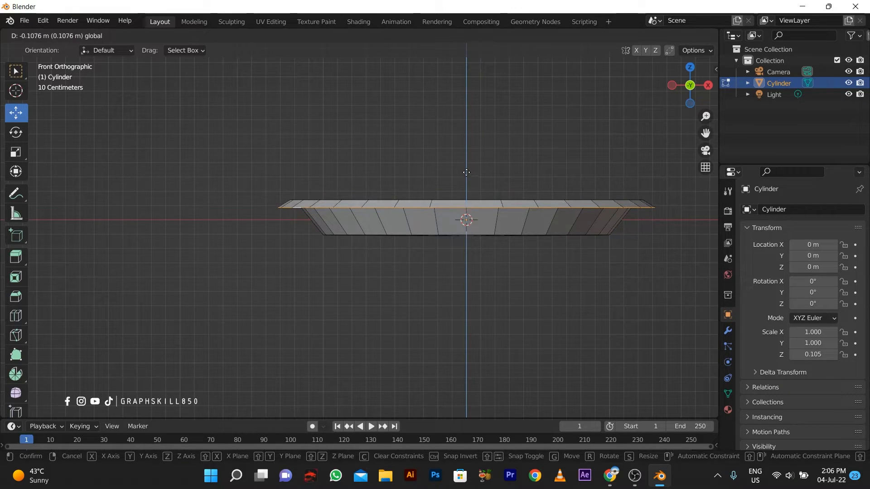
click(467, 173)
key(e)
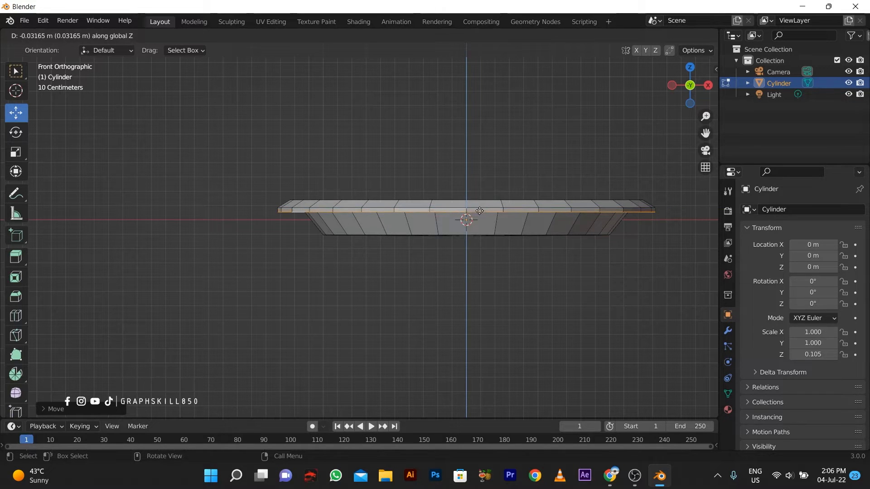
click(480, 211)
Scale the newly extruded rim edge loop inward so the lip curls under toward the plate's wall.
key(s)
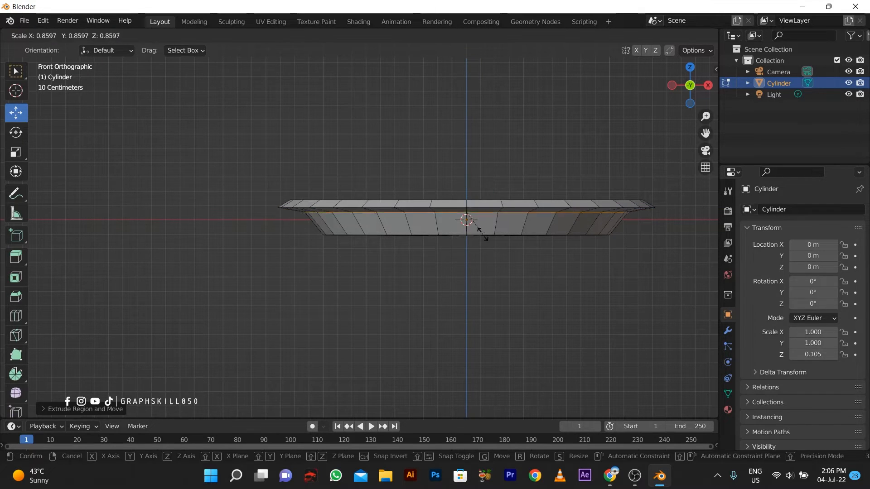
click(493, 234)
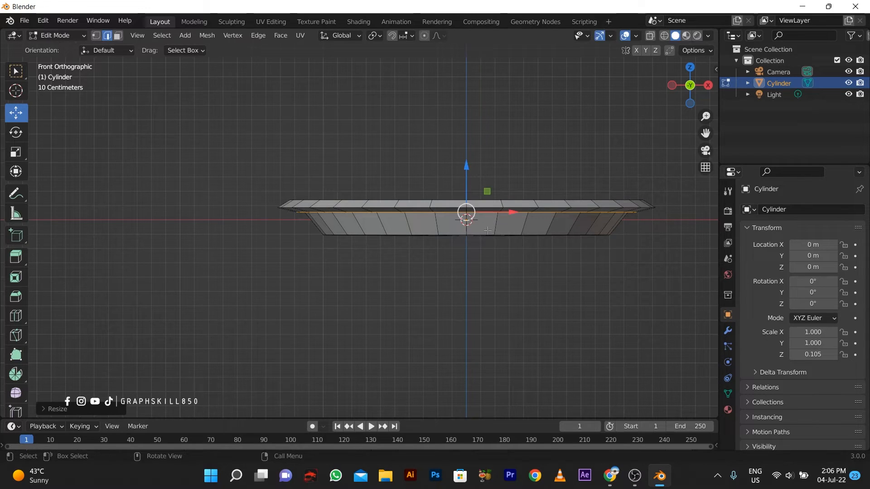
middle_drag(493, 234, 402, 282)
scroll(401, 282, down, 1)
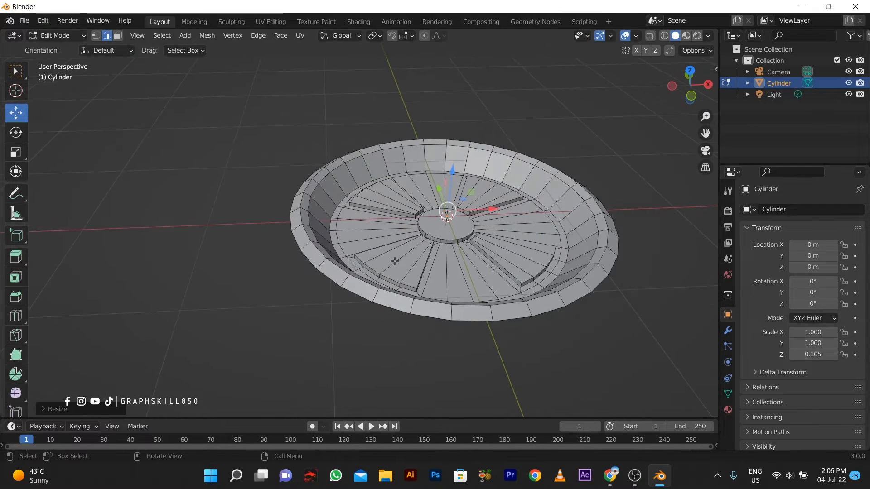
Return to Object Mode and add a Subdivision Surface modifier to the plate.
key(Tab)
scroll(386, 252, down, 2)
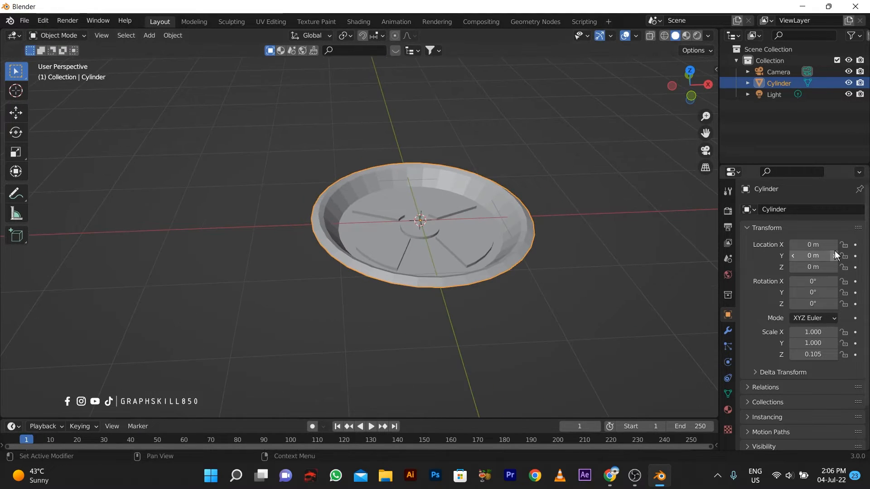
click(728, 331)
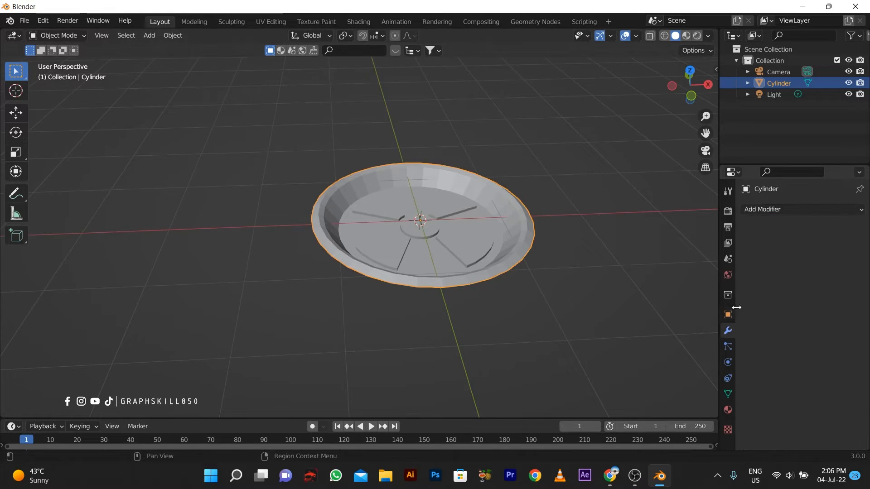
click(773, 209)
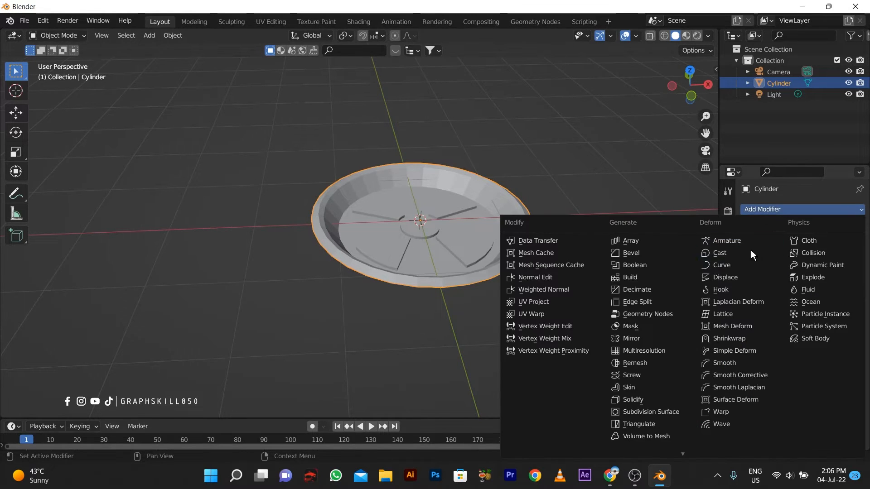
click(650, 411)
mouse_move(410, 280)
middle_down()
mouse_move(386, 254)
mouse_move(401, 265)
mouse_move(388, 181)
mouse_move(399, 175)
mouse_move(417, 275)
middle_up()
scroll(439, 224, up, 2)
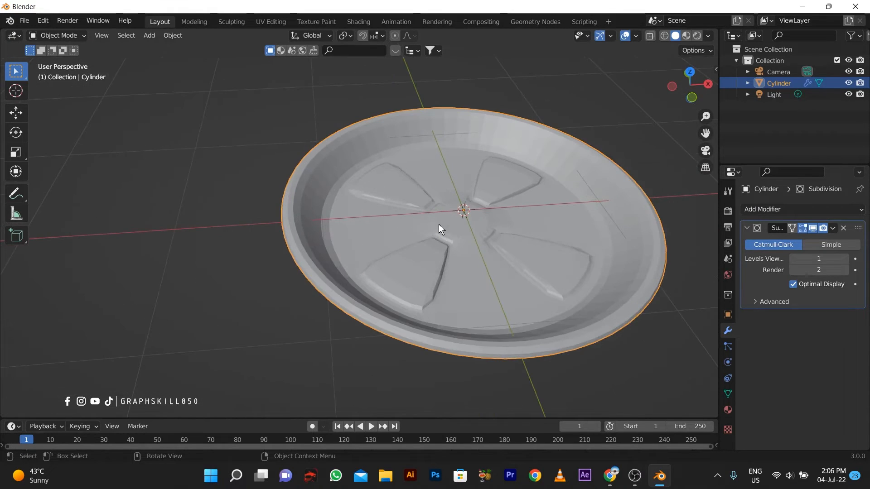
Raise the Subdivision modifier's viewport level to 4.
key(Tab)
scroll(499, 210, up, 4)
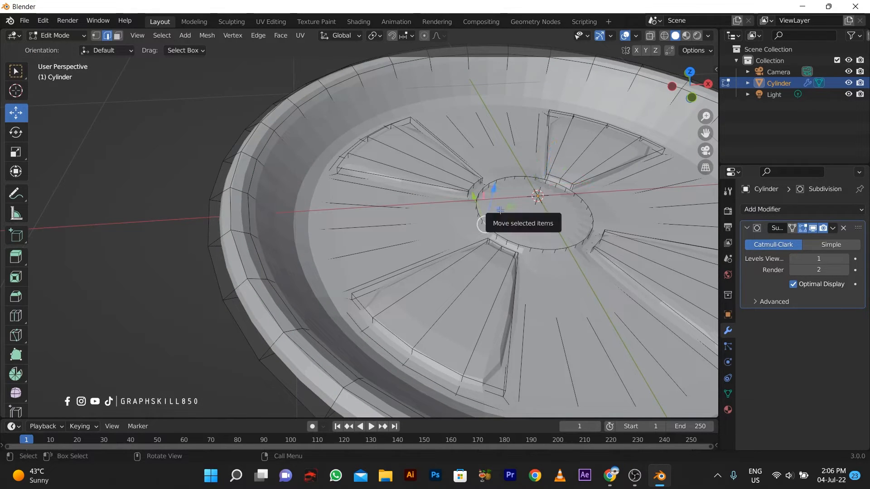
scroll(269, 158, down, 2)
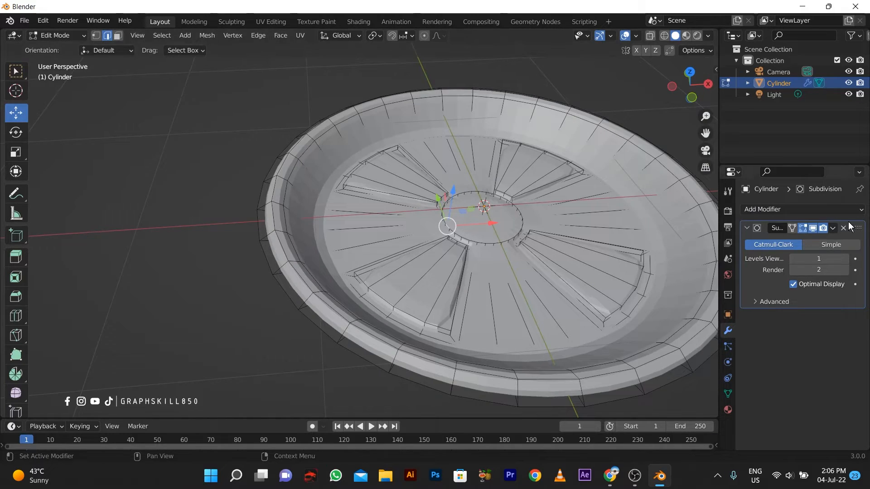
click(846, 258)
click(846, 259)
click(846, 259)
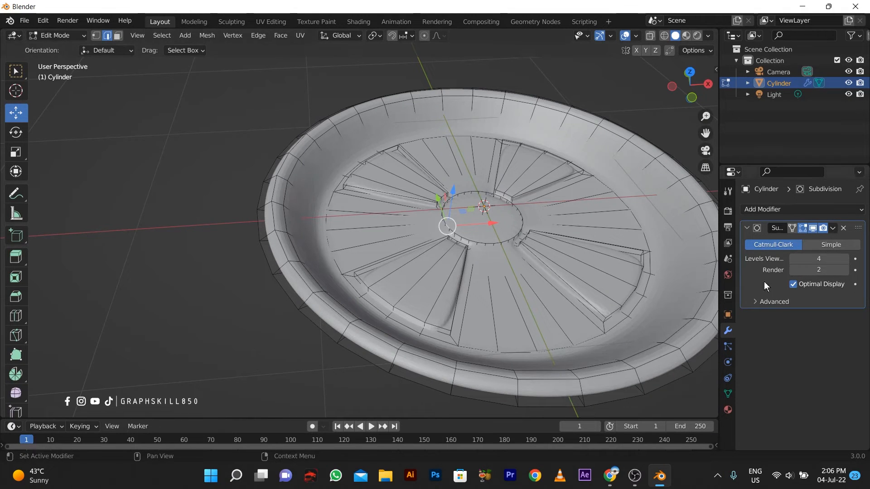
scroll(489, 251, down, 2)
middle_drag(489, 251, 464, 224)
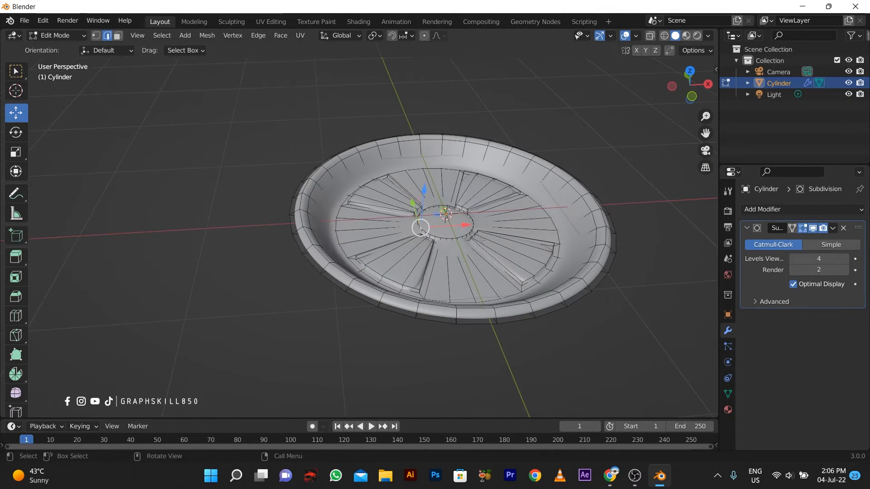
key(Tab)
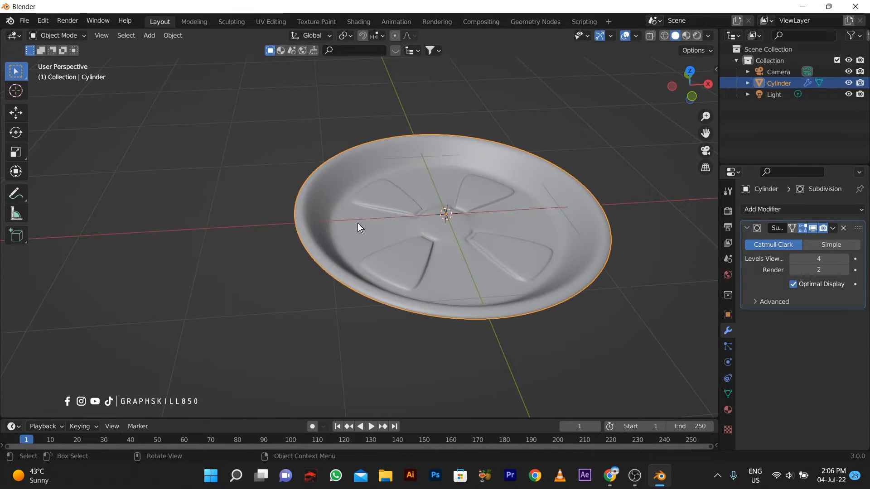
Add a loop cut around the raised central disc's side wall and slide it fully to the wall's base.
key(Tab)
scroll(473, 231, up, 2)
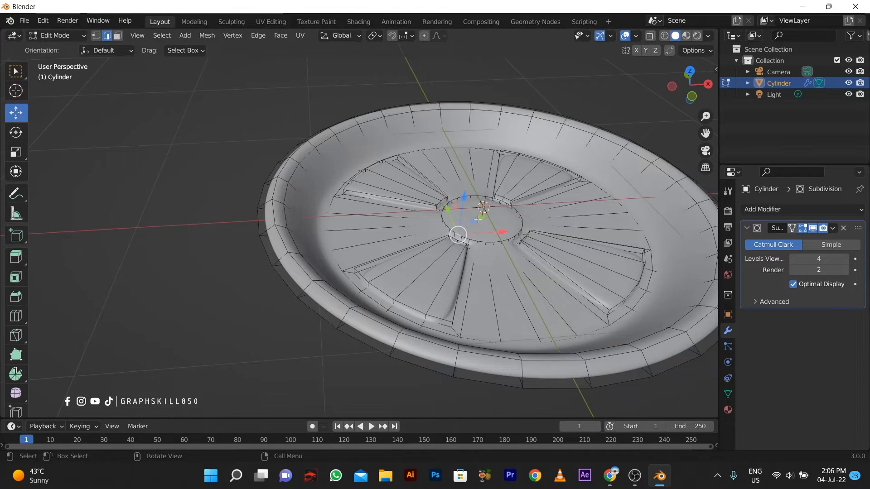
middle_drag(447, 228, 513, 278)
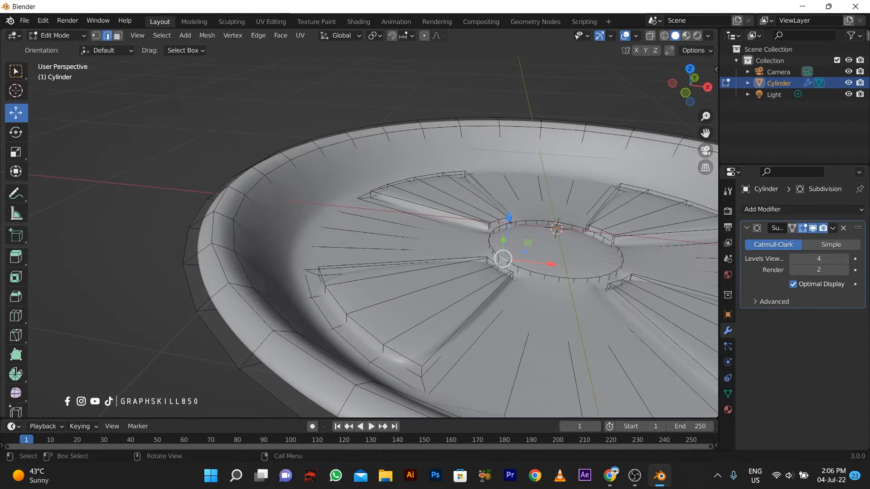
key(ctrl+r)
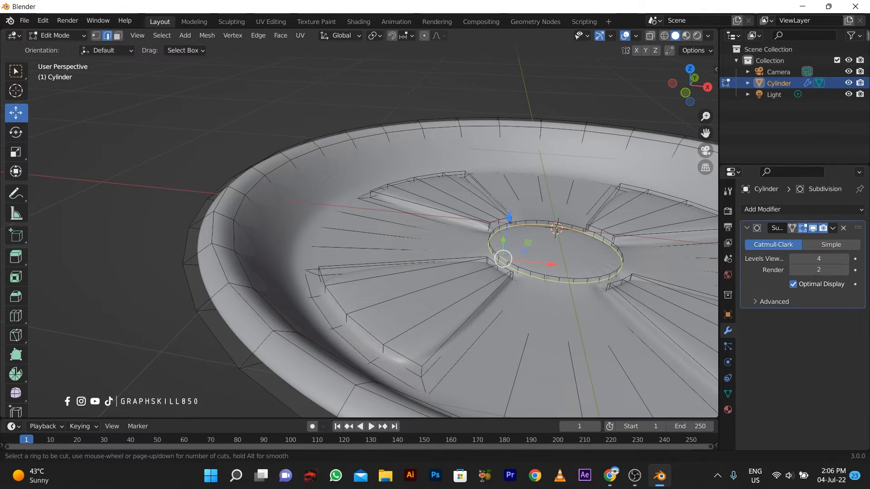
click(503, 259)
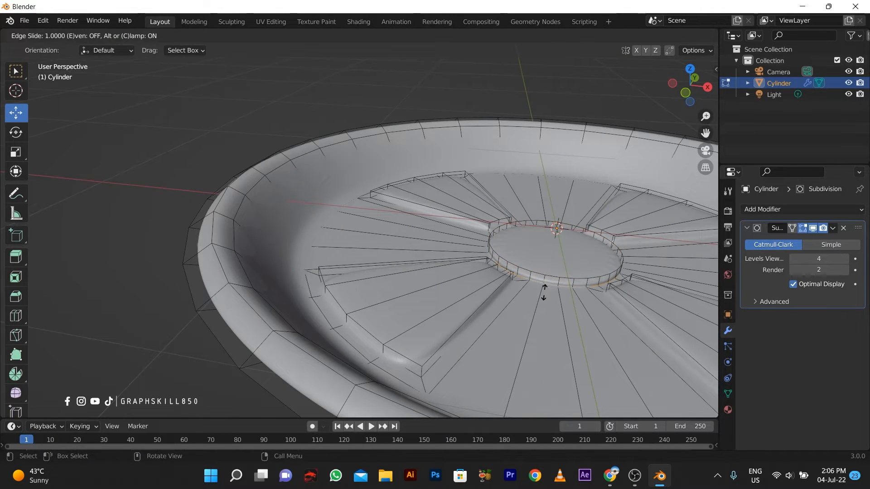
click(543, 299)
key(Tab)
scroll(417, 232, down, 3)
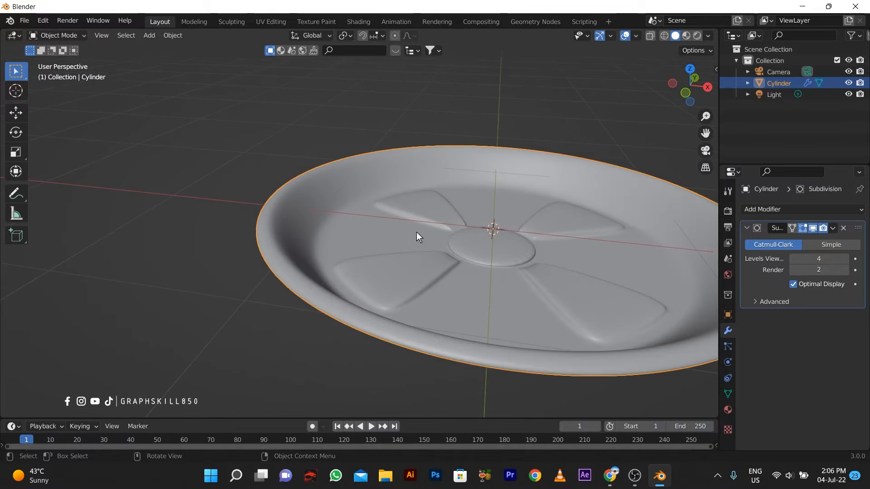
Select the central disc's top face in face mode and inset it by about 0.14 m.
middle_drag(417, 232, 481, 265)
key(Tab)
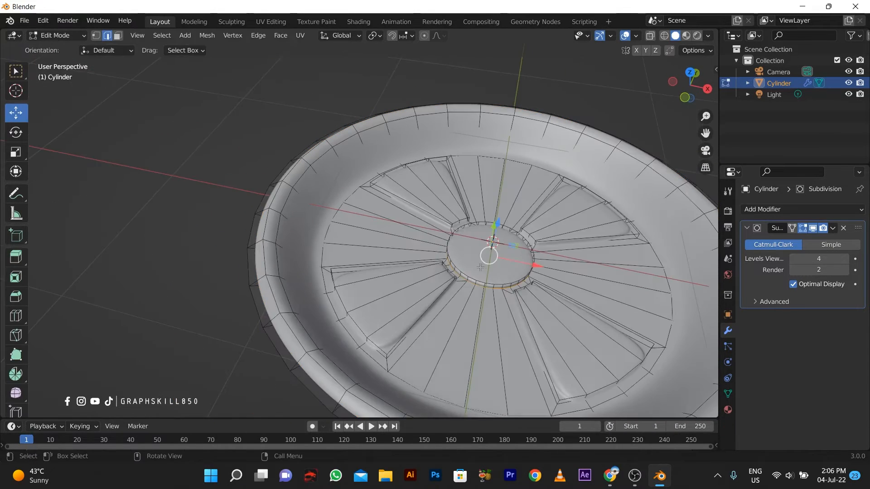
scroll(480, 264, up, 2)
click(502, 236)
click(117, 35)
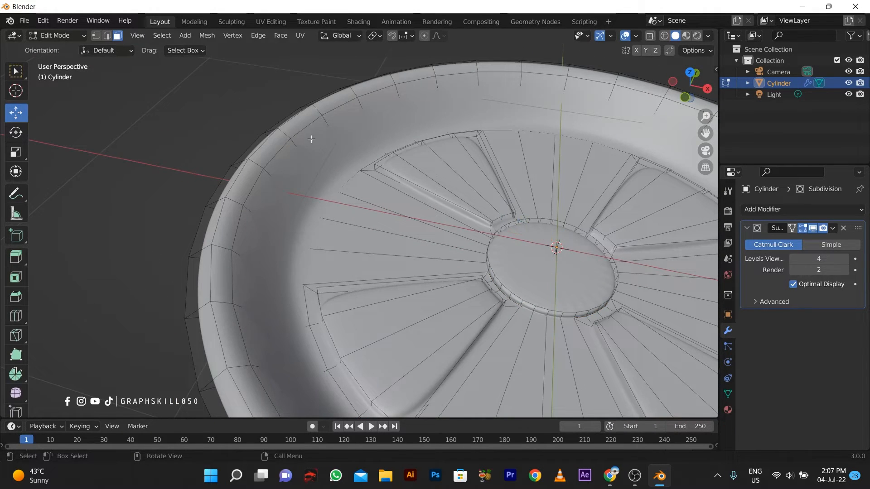
click(553, 272)
middle_drag(553, 272, 388, 201)
scroll(428, 238, down, 2)
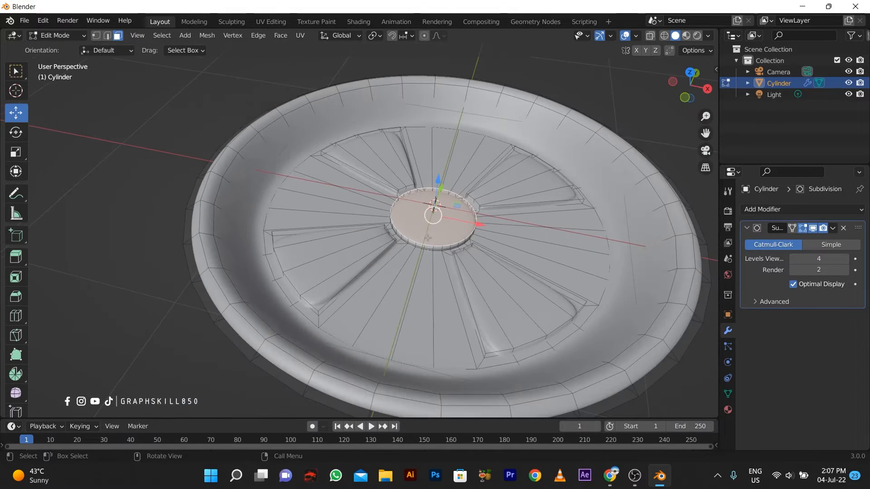
key(i)
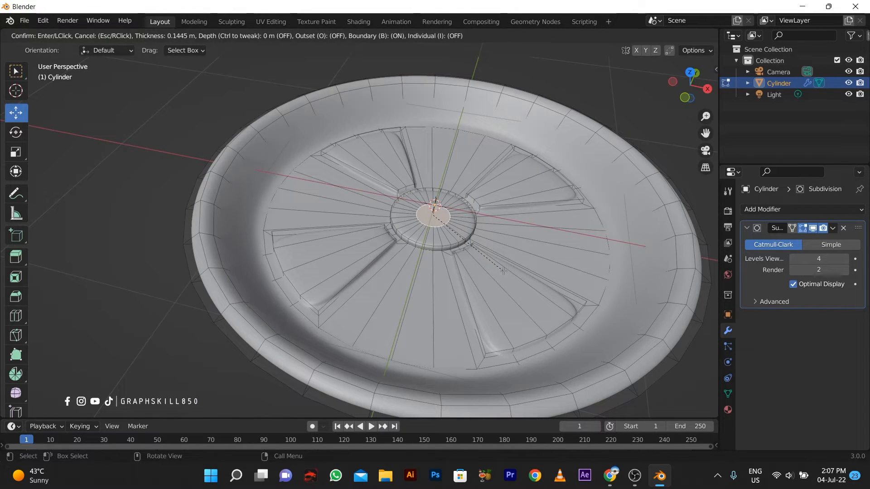
click(504, 271)
Extrude the inset centre face slightly down into the disc and scale the recessed face slightly outward.
key(e)
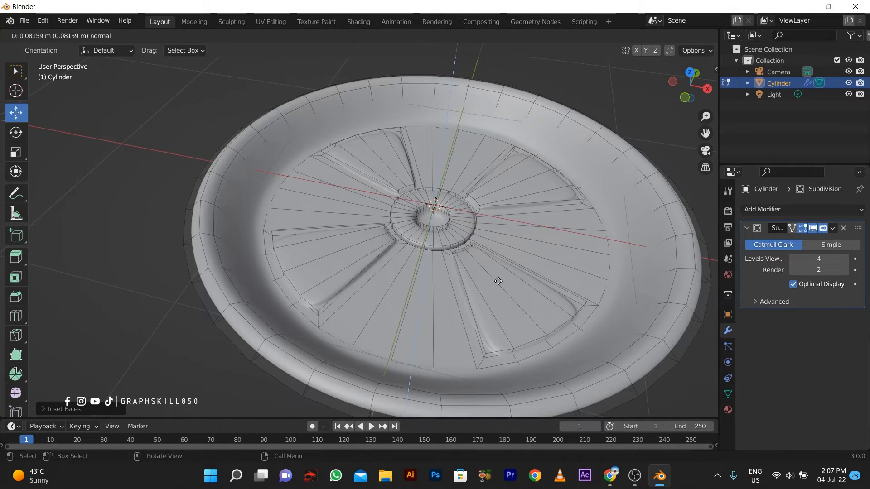
click(498, 277)
key(s)
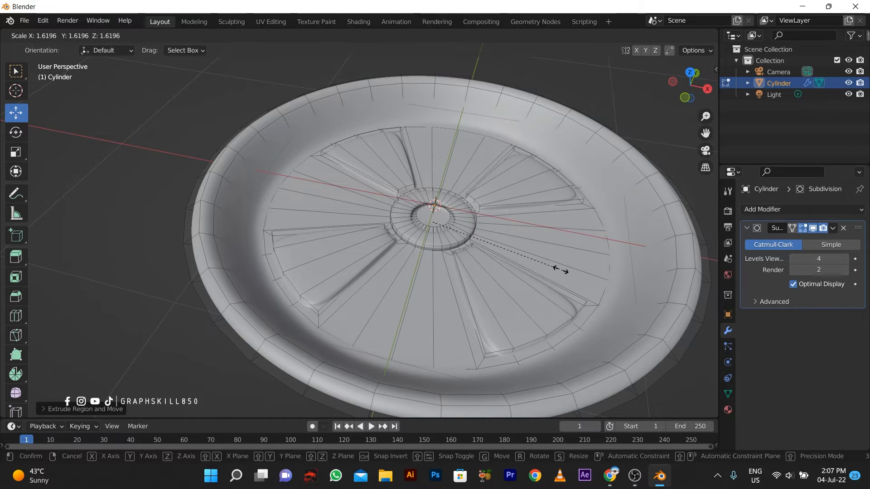
click(456, 250)
scroll(456, 249, up, 5)
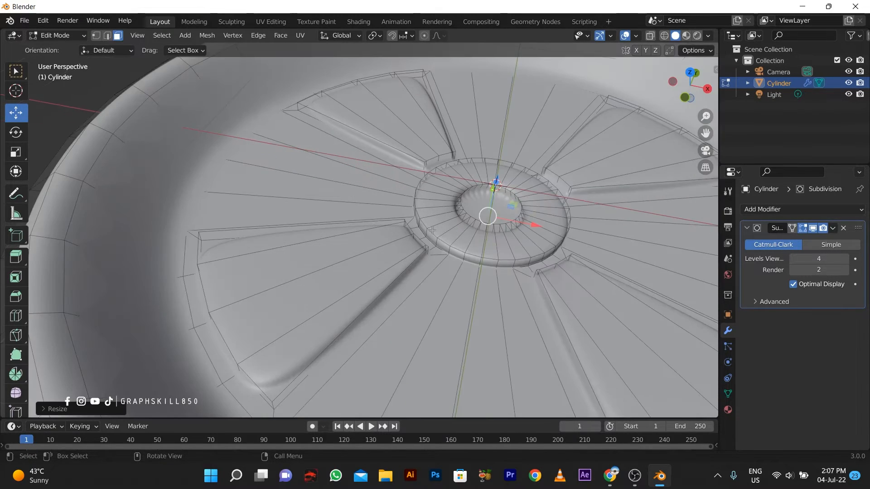
Add a loop cut around the centre recess's wall and slide it fully up to the recess's upper edge.
key(ctrl+r)
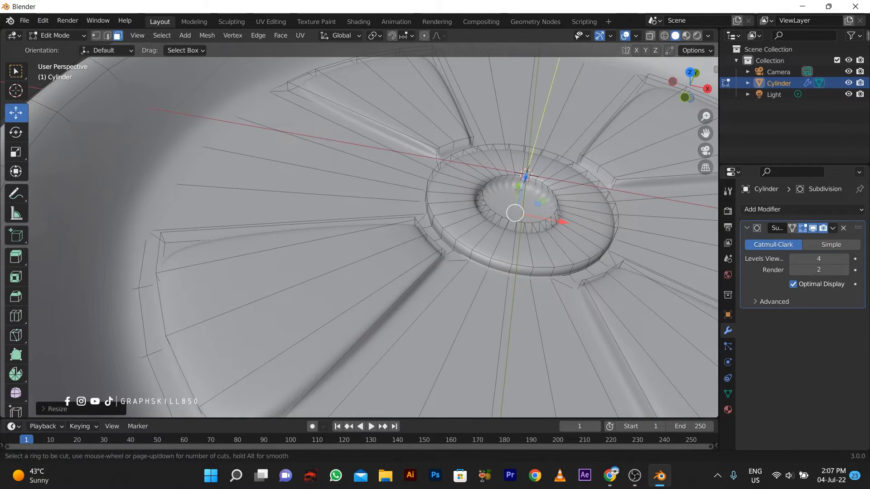
click(515, 213)
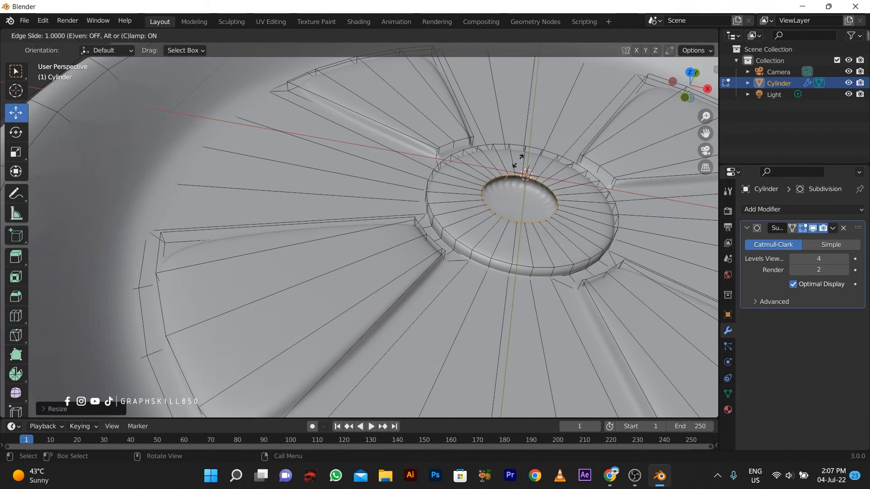
click(516, 193)
scroll(516, 195, down, 6)
key(Tab)
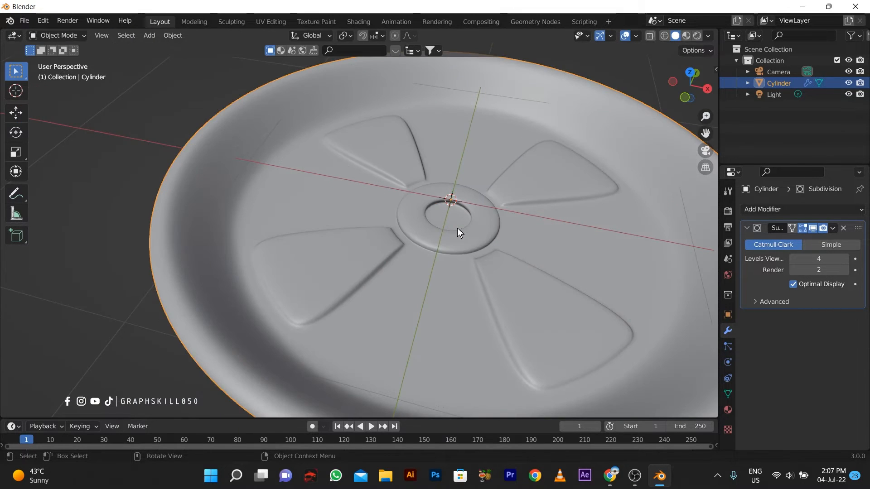
Apply smooth shading to the plate and enable Auto Smooth at 30° in its mesh normals.
scroll(392, 237, down, 2)
middle_drag(393, 237, 410, 234)
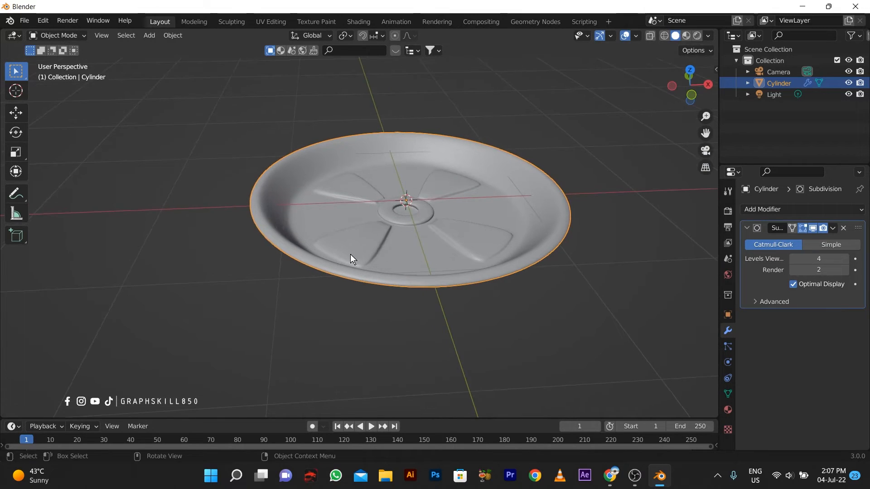
scroll(301, 249, up, 3)
middle_drag(296, 249, 342, 240)
scroll(341, 240, down, 2)
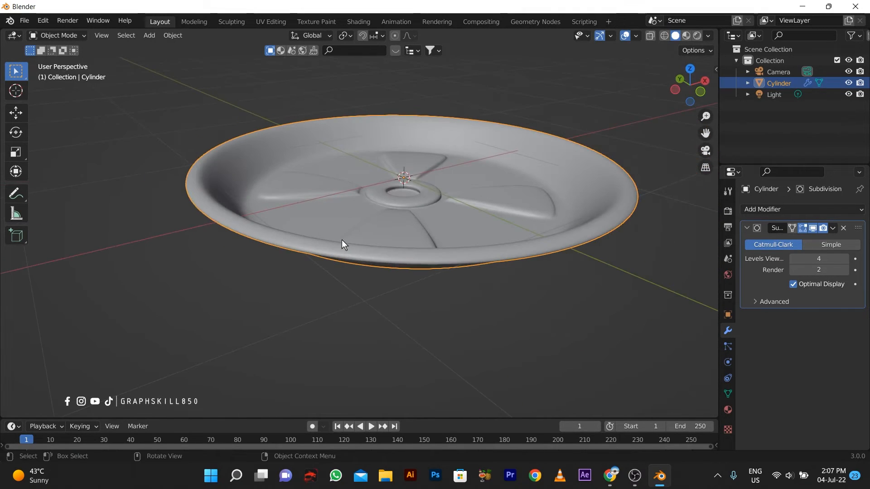
scroll(395, 257, down, 2)
middle_drag(396, 257, 390, 179)
right_click(391, 178)
click(370, 180)
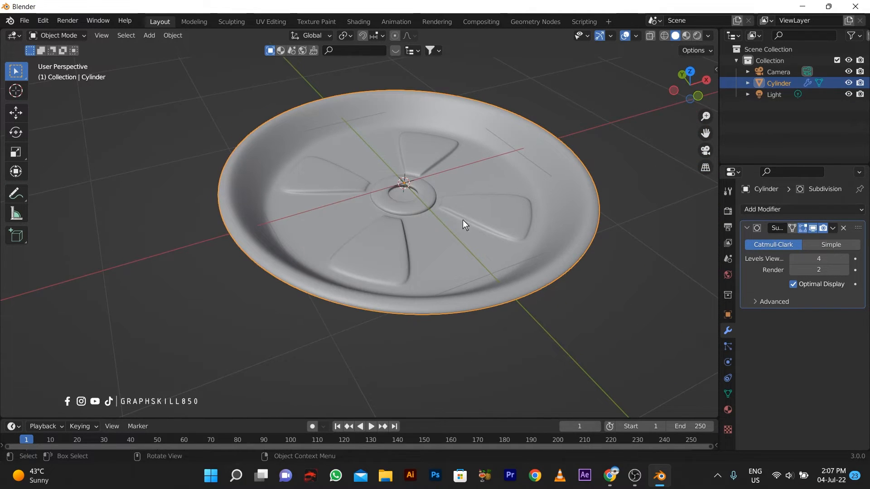
click(727, 393)
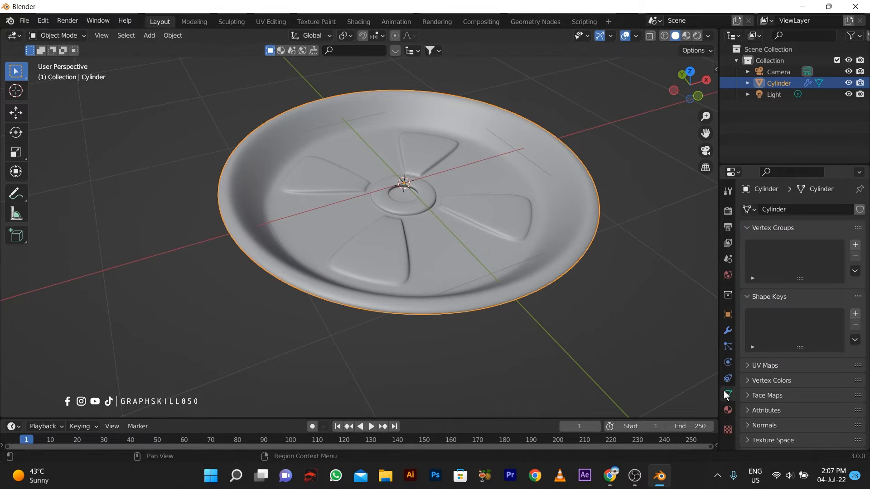
click(751, 425)
click(792, 441)
scroll(513, 217, down, 3)
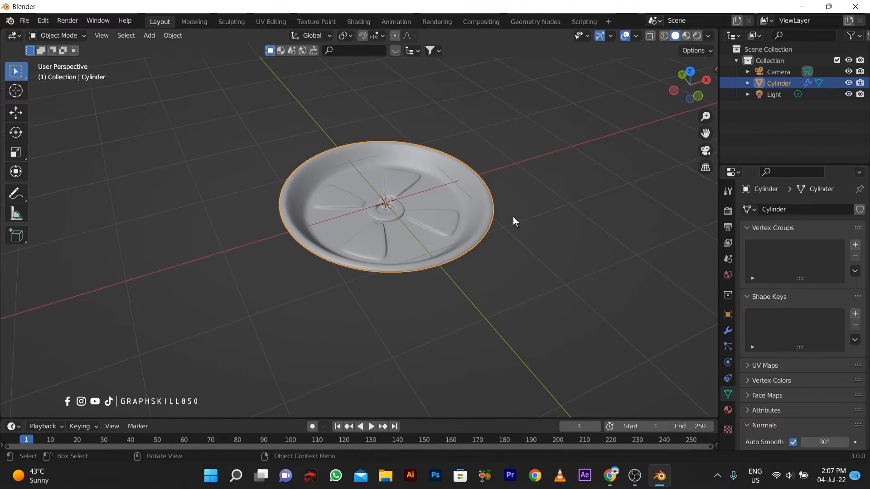
Raise the plate slightly along the Z axis with the Move tool.
middle_drag(469, 232, 484, 244)
scroll(484, 248, up, 1)
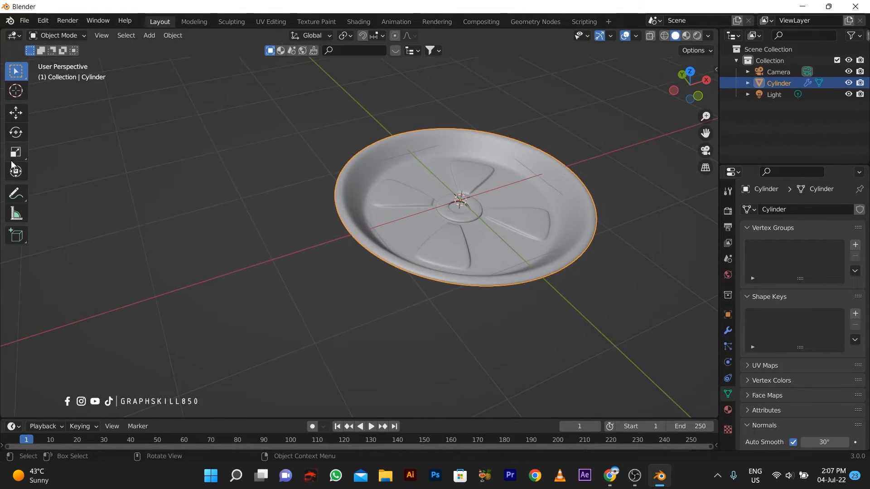
click(16, 113)
mouse_move(467, 168)
mouse_down()
mouse_move(464, 152)
mouse_move(462, 173)
mouse_move(461, 162)
mouse_up()
scroll(384, 224, down, 2)
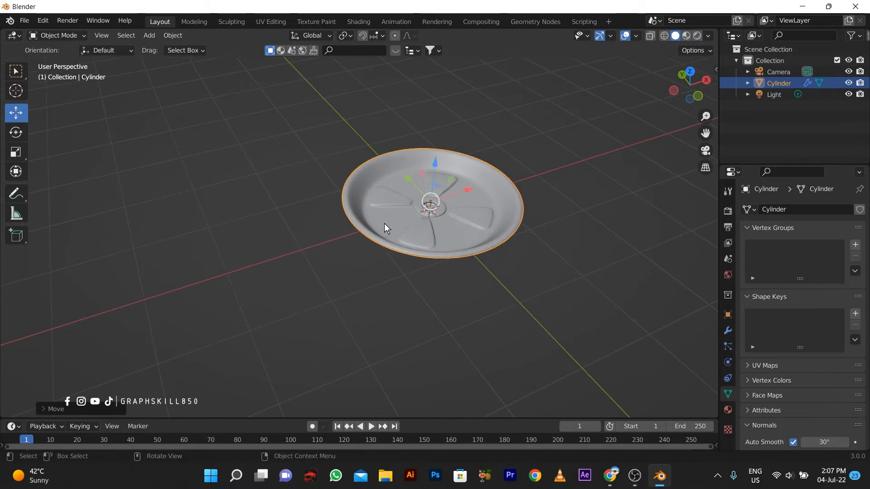
Select the ring of faces around the plate's inner side wall in face mode and inset each face individually by about 0.075 m.
middle_drag(384, 224, 342, 217)
scroll(341, 217, up, 2)
key(Tab)
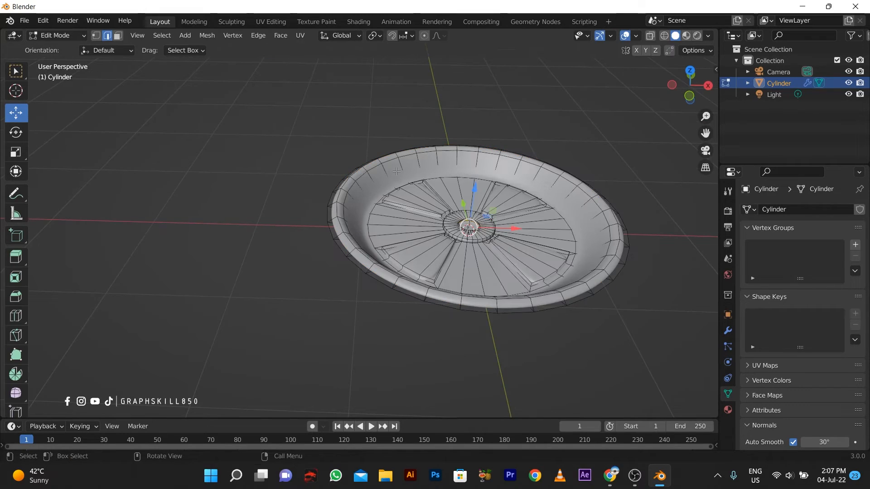
scroll(381, 196, up, 2)
click(408, 137)
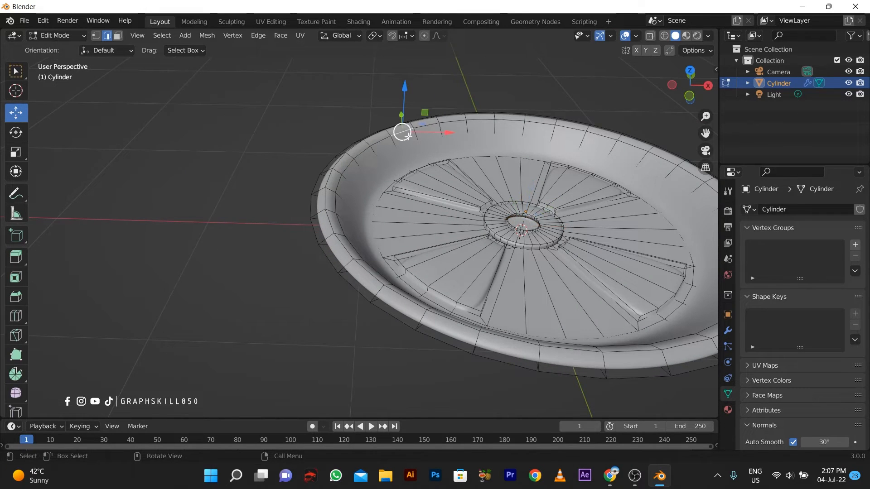
click(118, 35)
click(453, 138)
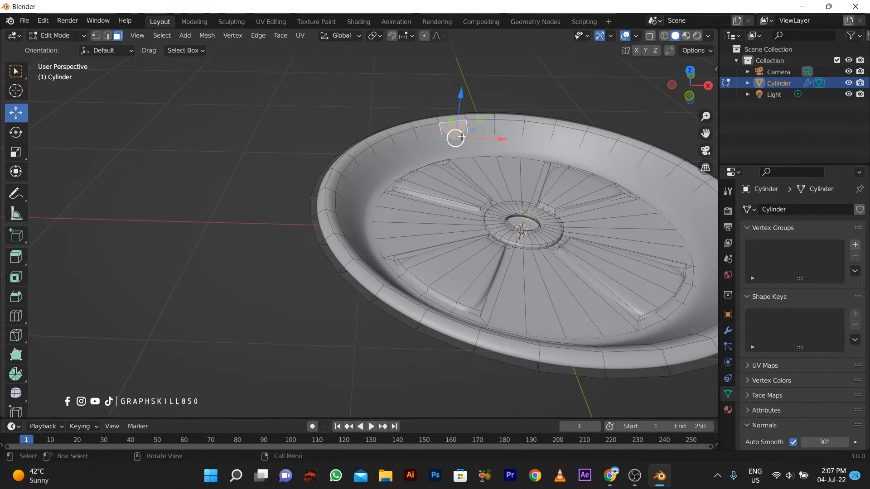
alt+click(421, 135)
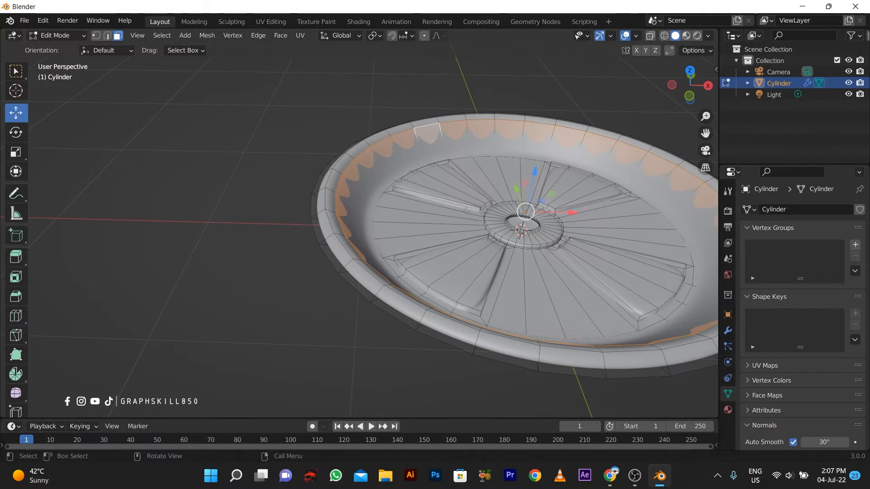
key(i)
key(i)
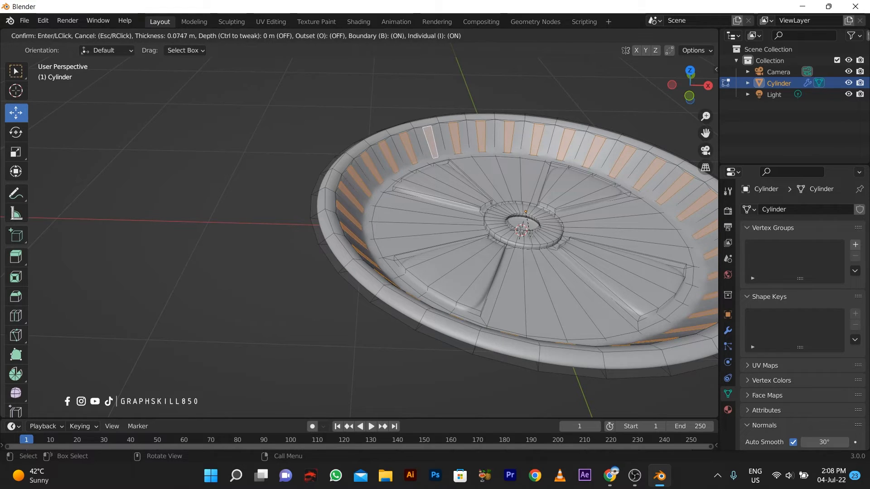
click(530, 235)
Try extruding the inset side-wall faces along their normals by about 0.056 m, inspect the plate, and undo the extrusion.
key(alt+e)
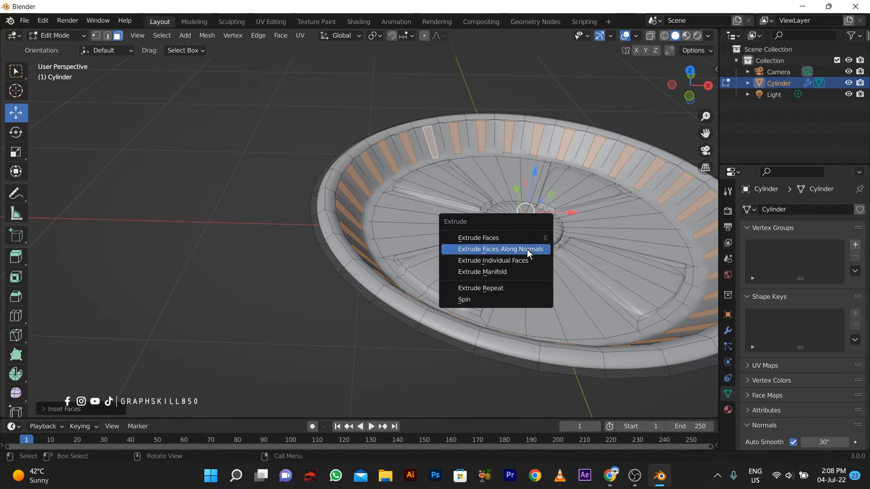
click(528, 251)
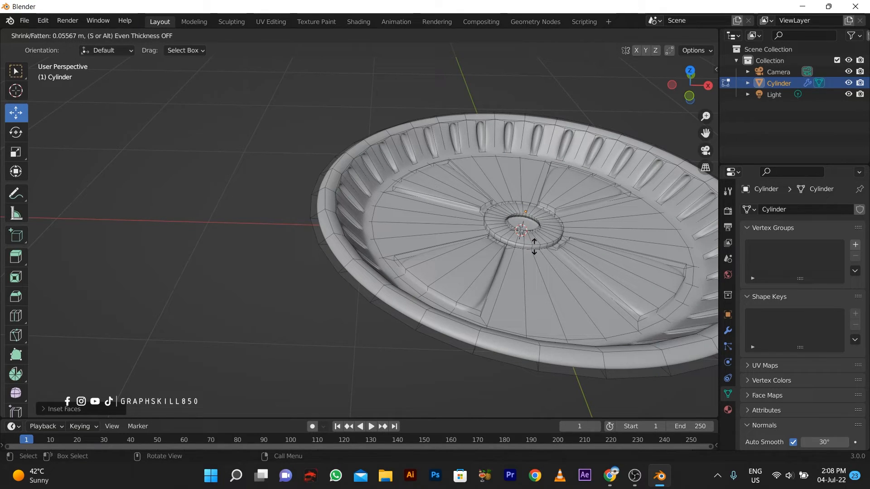
click(534, 246)
scroll(363, 241, down, 3)
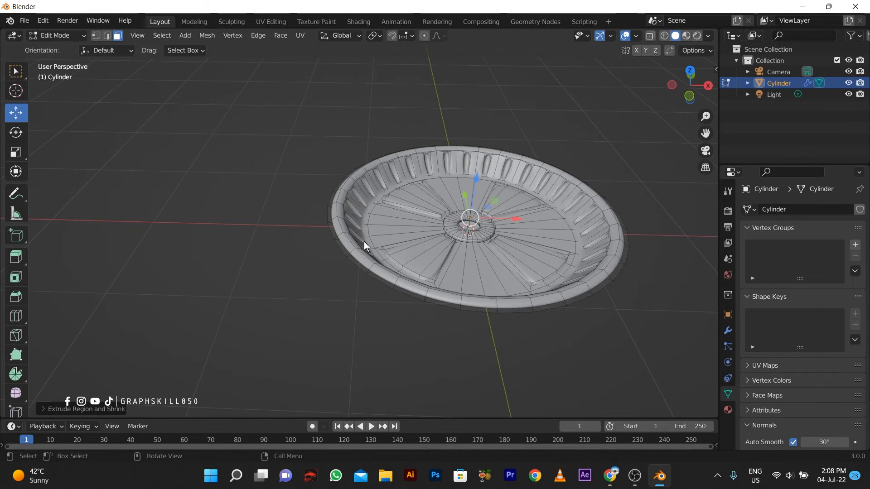
key(Tab)
middle_drag(305, 240, 273, 214)
key(Tab)
key(ctrl+z)
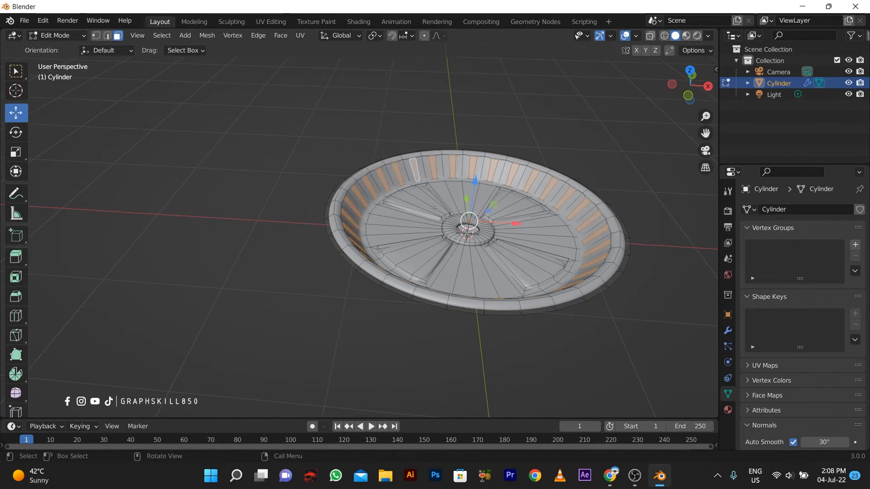
Extrude the inset side-wall faces along their normals by about 0.041 m and return to Object Mode.
key(alt+e)
click(450, 236)
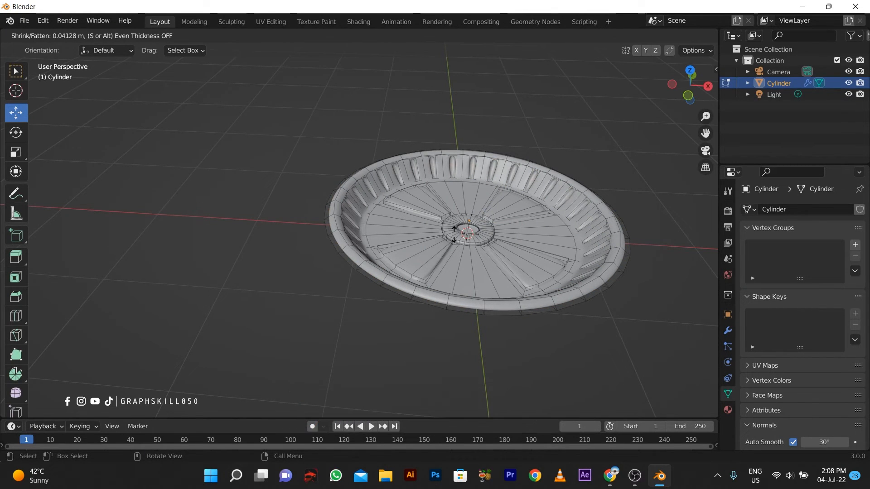
click(454, 234)
key(Tab)
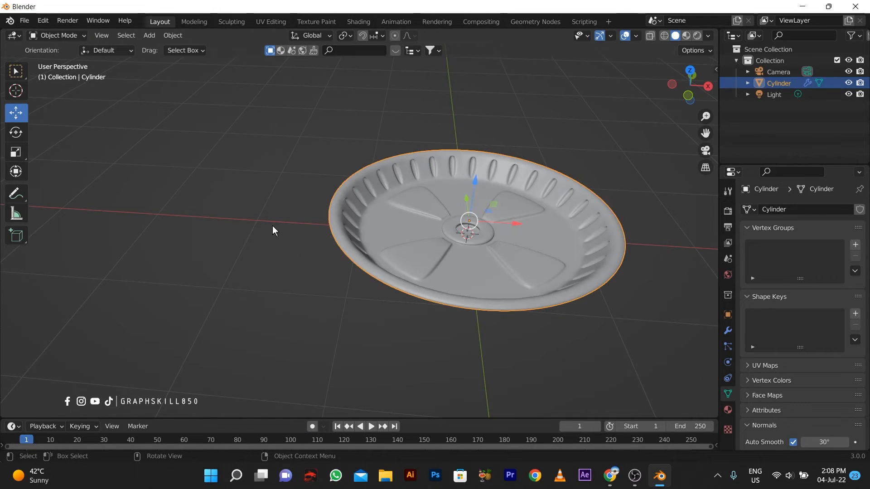
middle_drag(273, 225, 310, 238)
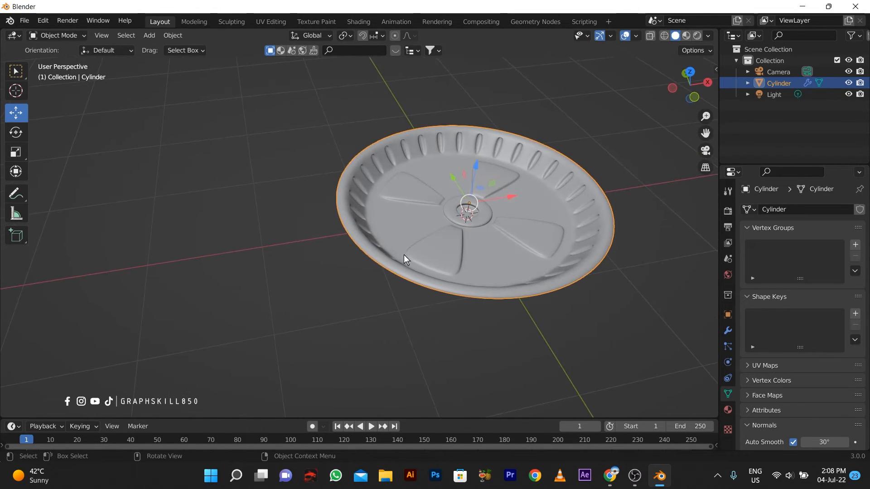
key(Tab)
click(435, 257)
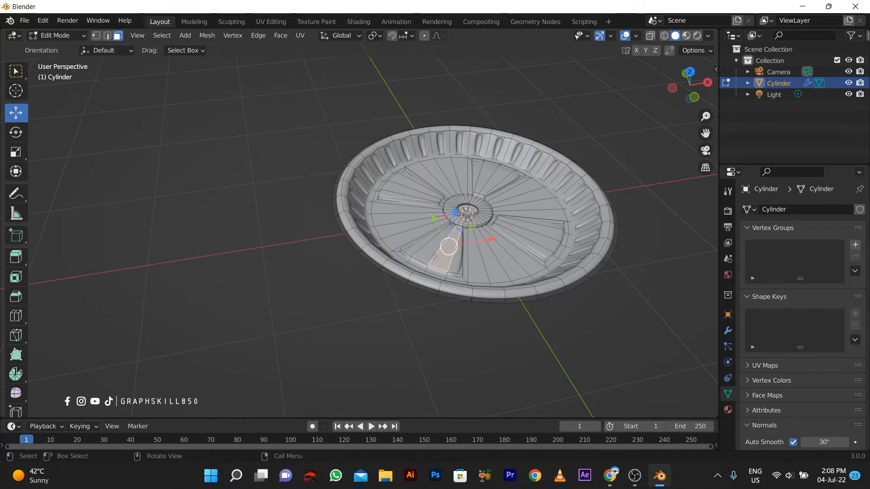
key(Tab)
key(Tab)
key(Tab)
middle_drag(278, 252, 247, 230)
Switch the viewport to rendered shading and download the BlenderKit HDR "Office" at 4096 resolution as the scene's environment.
click(729, 409)
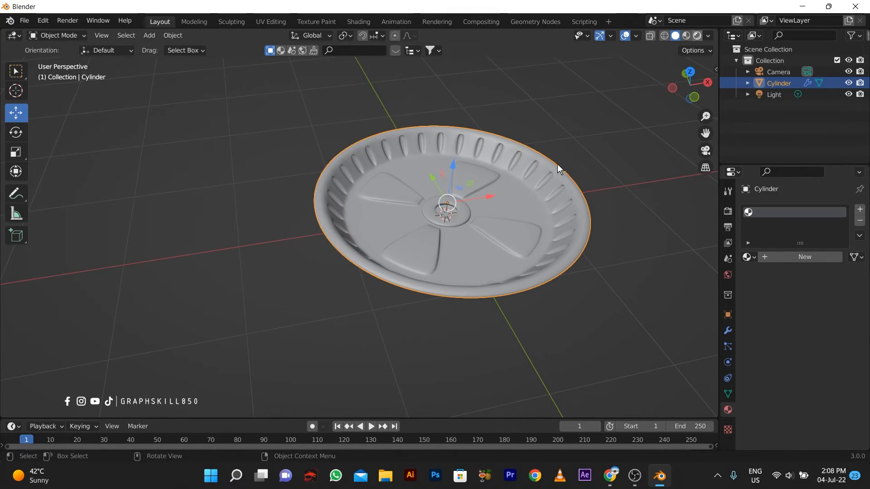
key(z)
click(634, 55)
click(281, 51)
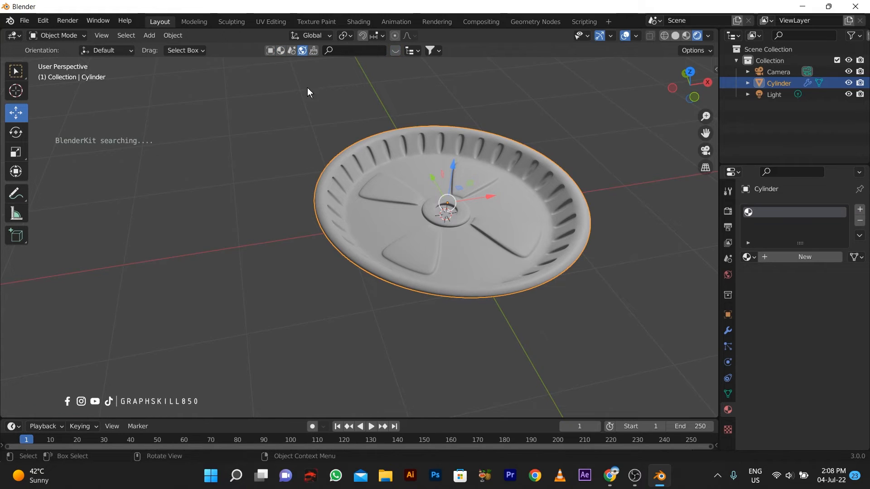
click(395, 49)
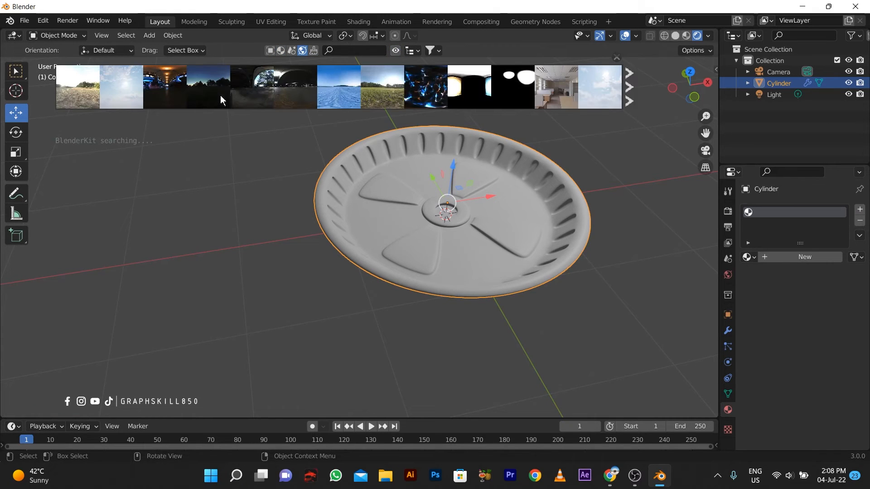
click(560, 102)
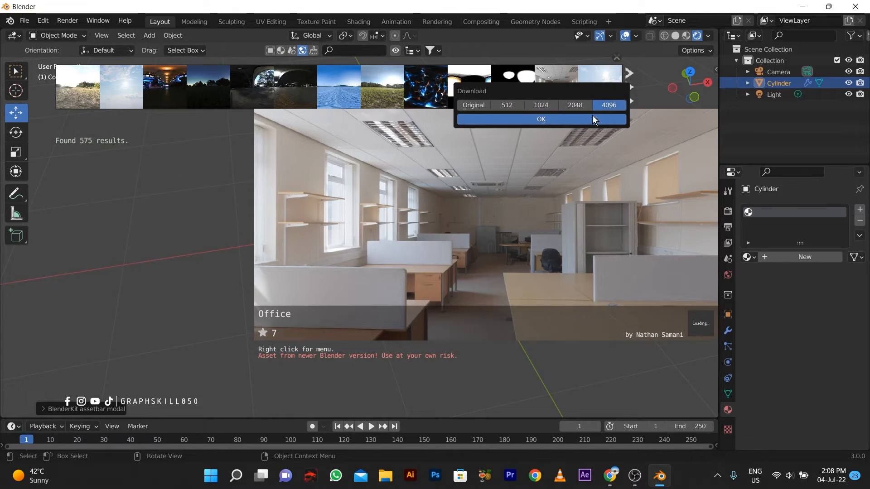
click(591, 116)
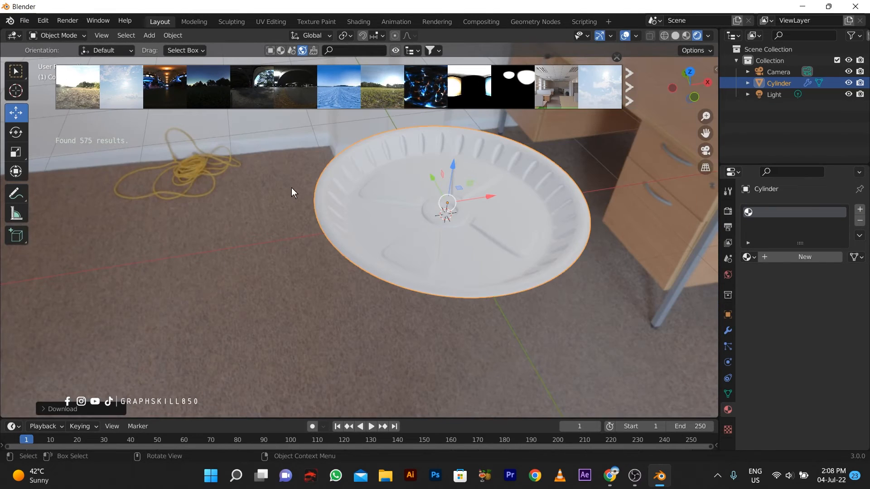
scroll(320, 229, down, 1)
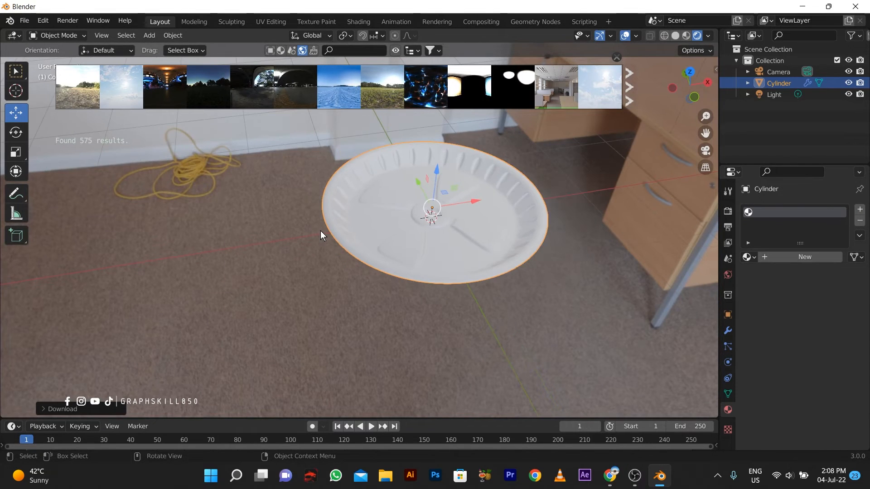
Enable a transparent film background in the render settings.
click(728, 211)
scroll(754, 426, down, 4)
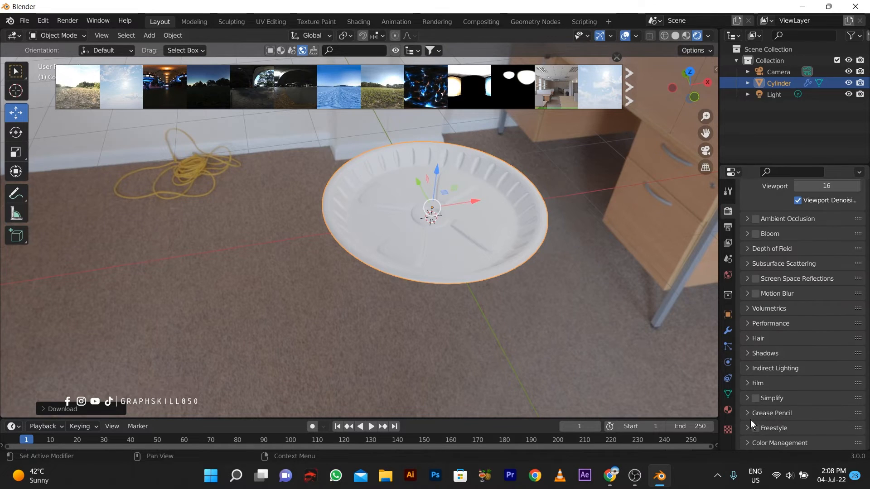
click(750, 383)
click(793, 412)
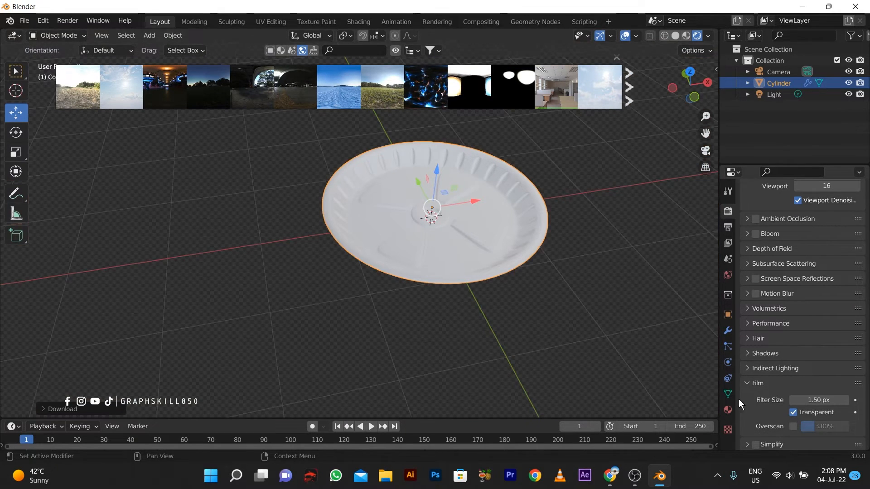
Add a plane under the plate and scale it up until it fills the view as a floor.
key(shift+a)
mouse_move(322, 232)
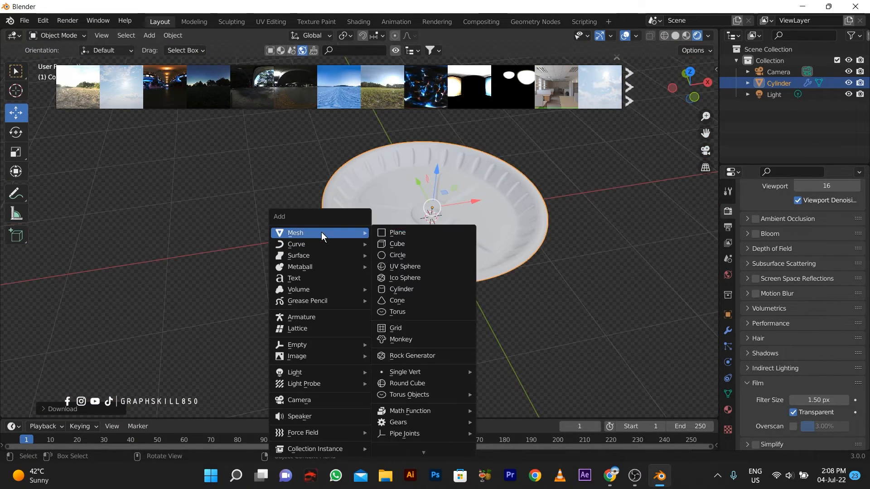
click(425, 232)
key(s)
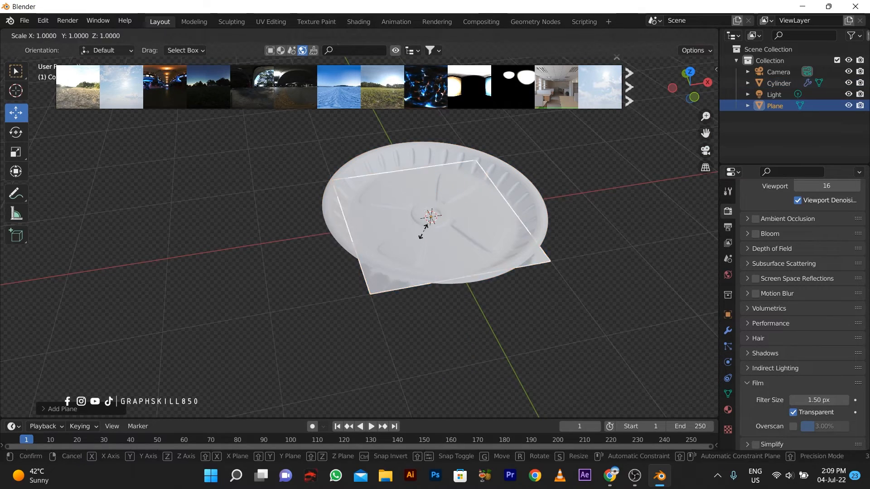
click(387, 403)
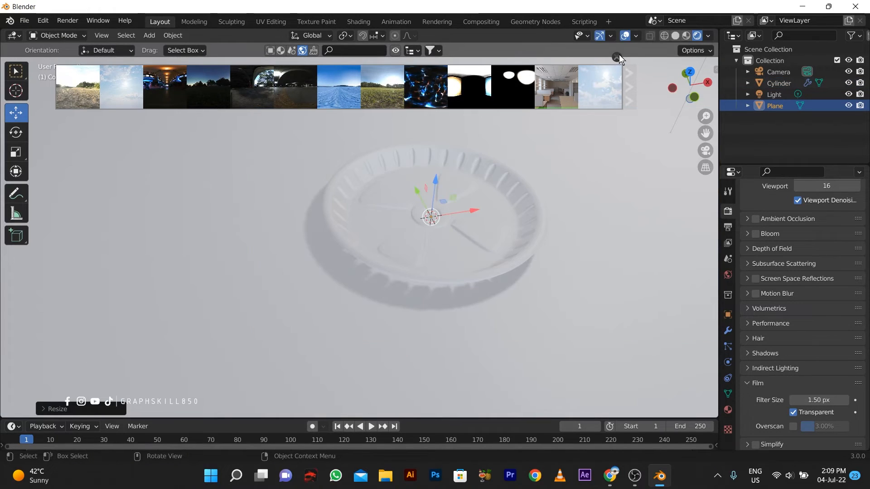
Switch the BlenderKit asset search from HDRs to materials and browse the results for a wooden floor material.
click(616, 57)
click(384, 214)
click(231, 97)
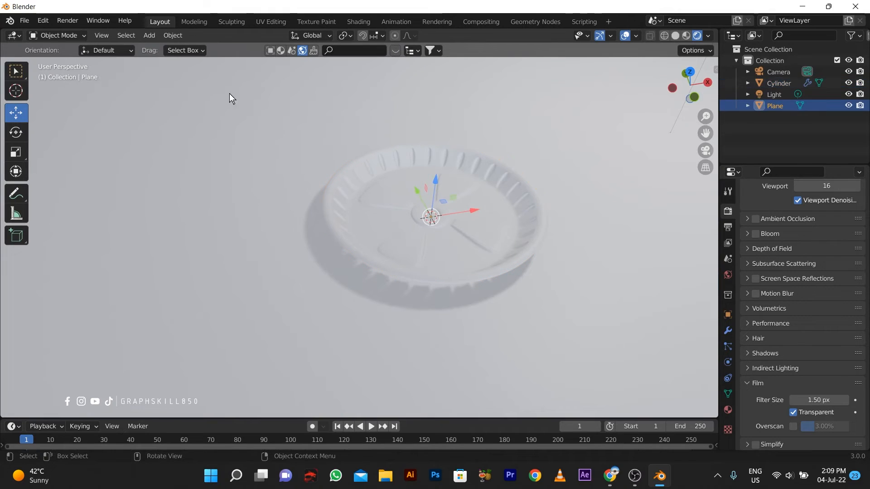
click(280, 51)
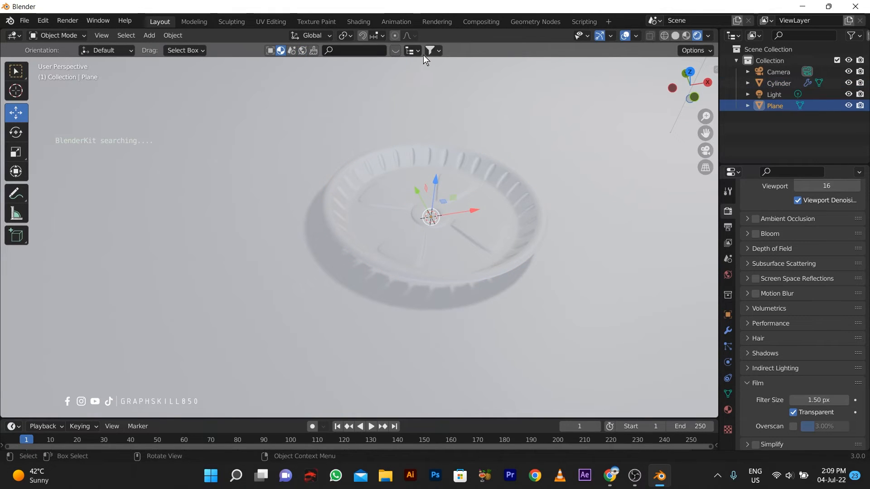
click(395, 51)
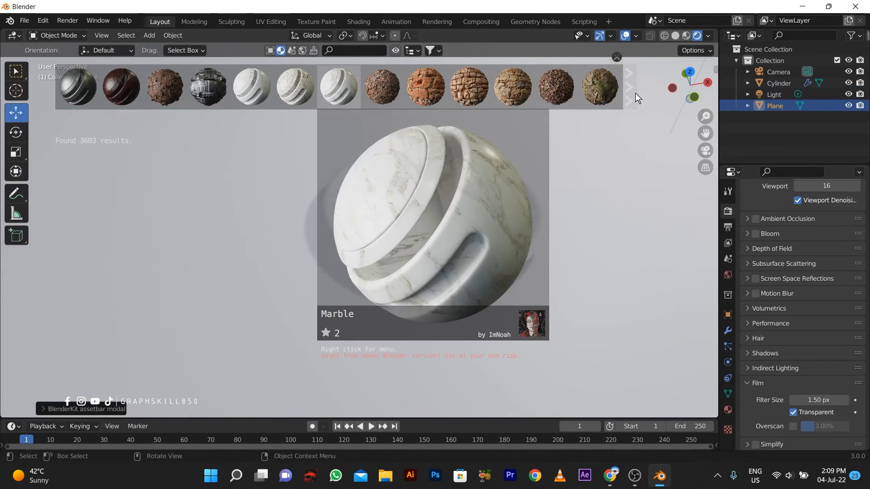
click(631, 85)
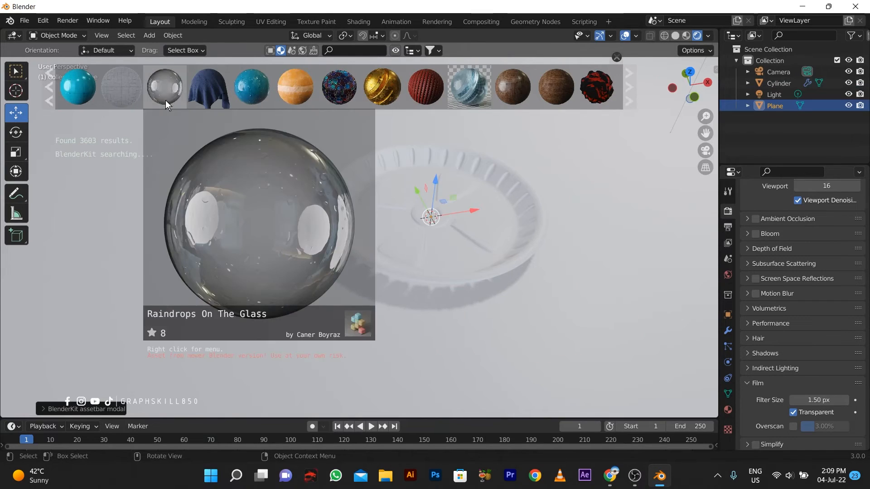
click(630, 80)
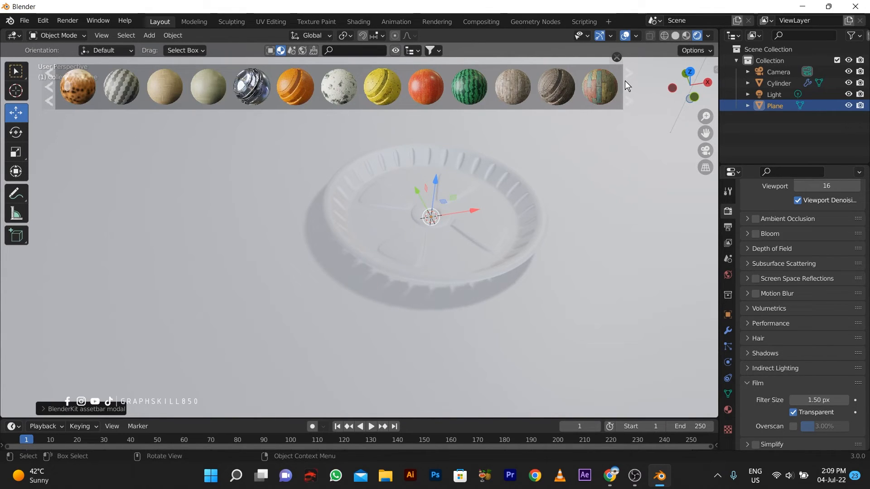
click(626, 83)
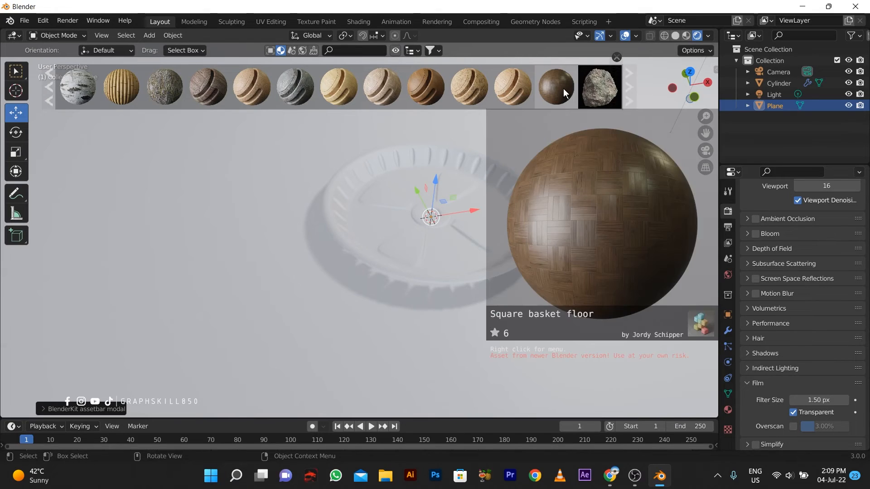
Try the BlenderKit material Square basket floor on the floor plane and replace it with Wooden Cork.
drag(557, 86, 369, 199)
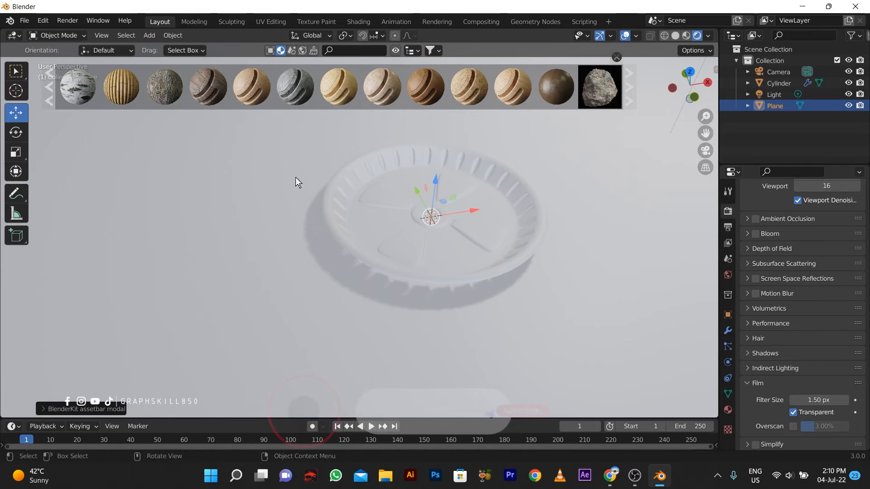
click(552, 86)
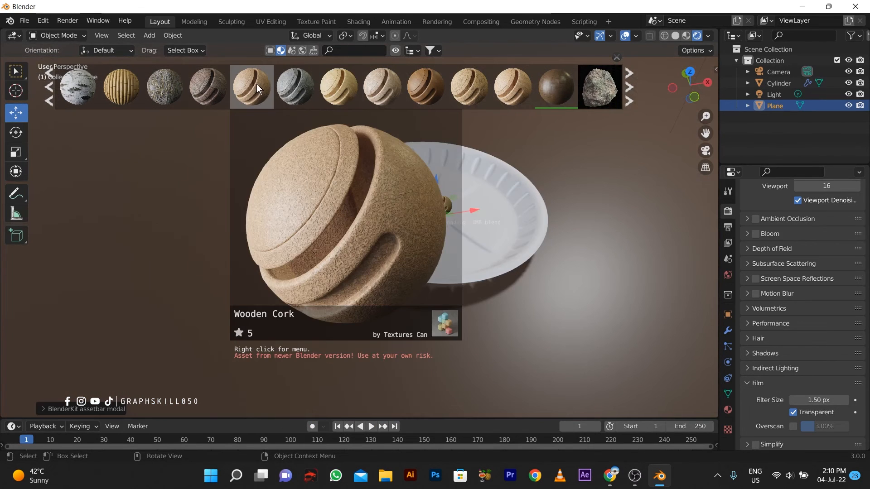
click(256, 83)
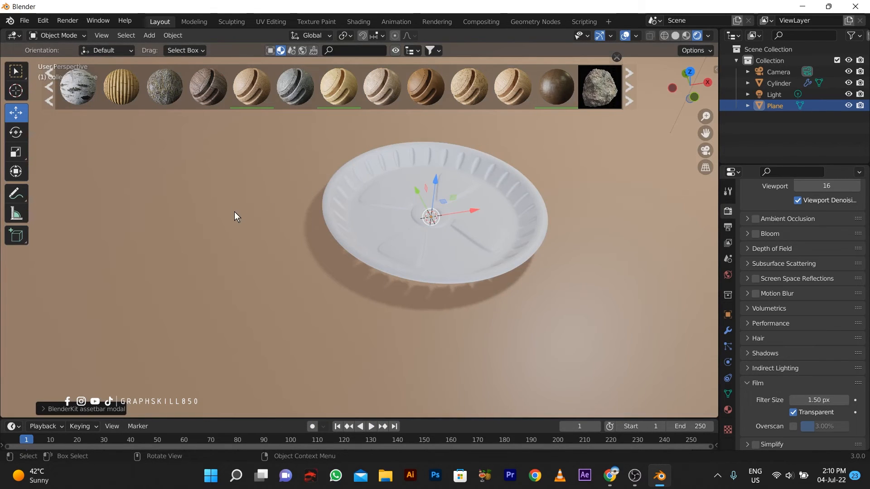
click(616, 57)
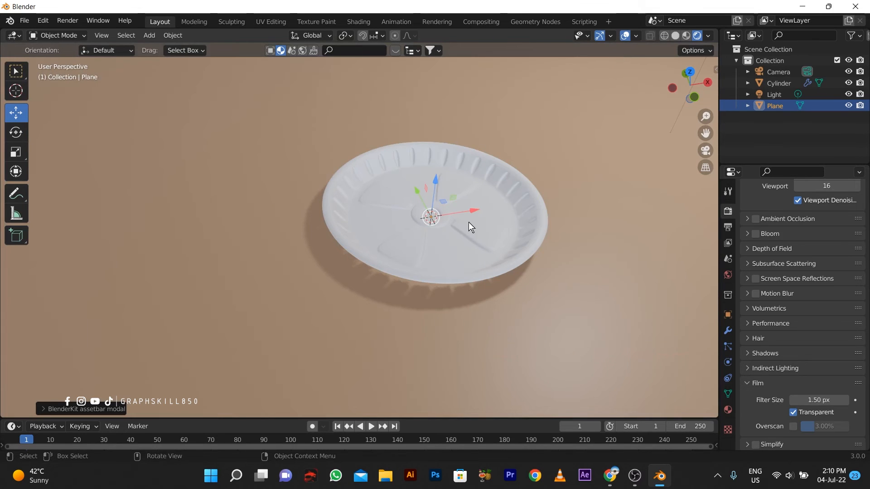
Examine the floor plane's Wooden Cork surface settings, including the RGB Curves input of its roughness.
scroll(455, 221, up, 5)
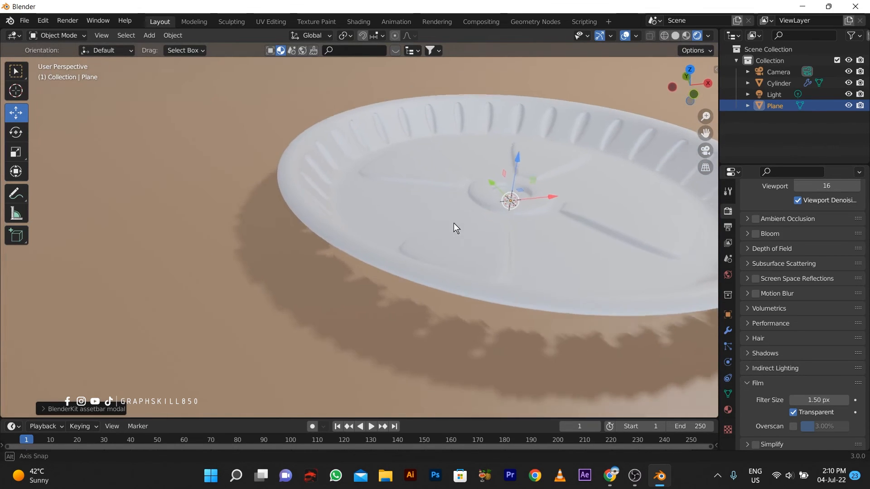
middle_drag(455, 228, 391, 213)
click(727, 409)
scroll(181, 192, down, 4)
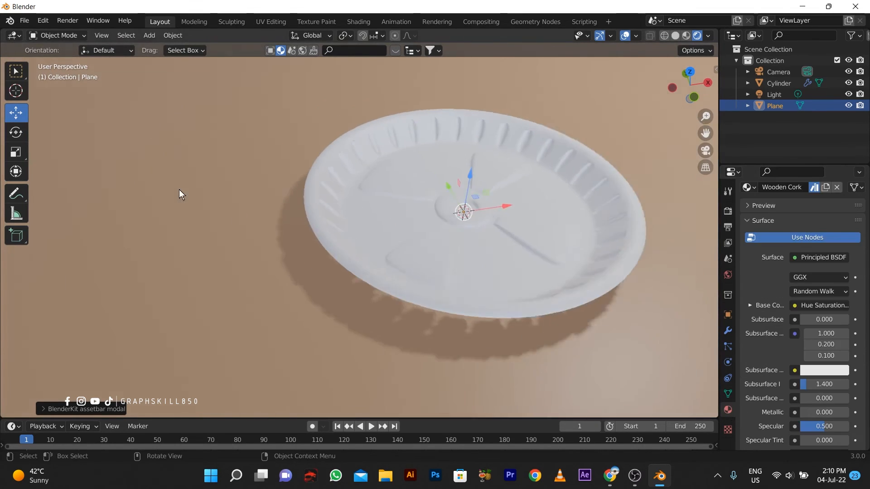
scroll(825, 371, down, 5)
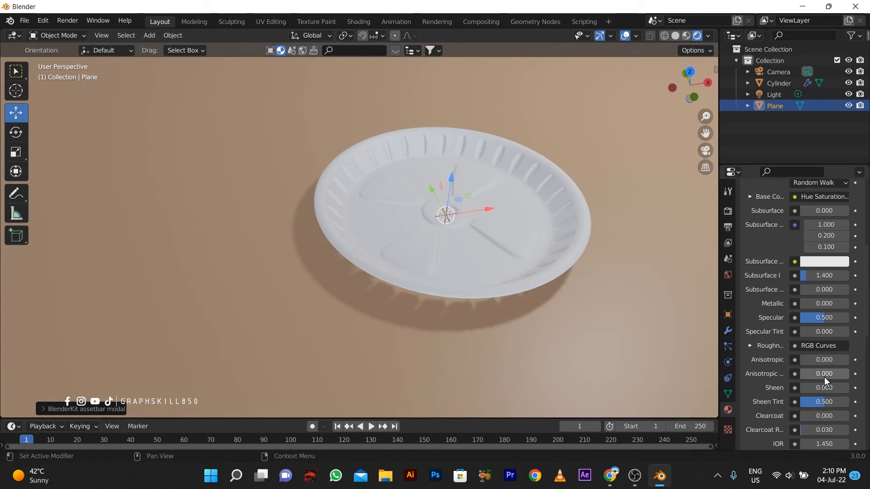
click(817, 347)
key(Escape)
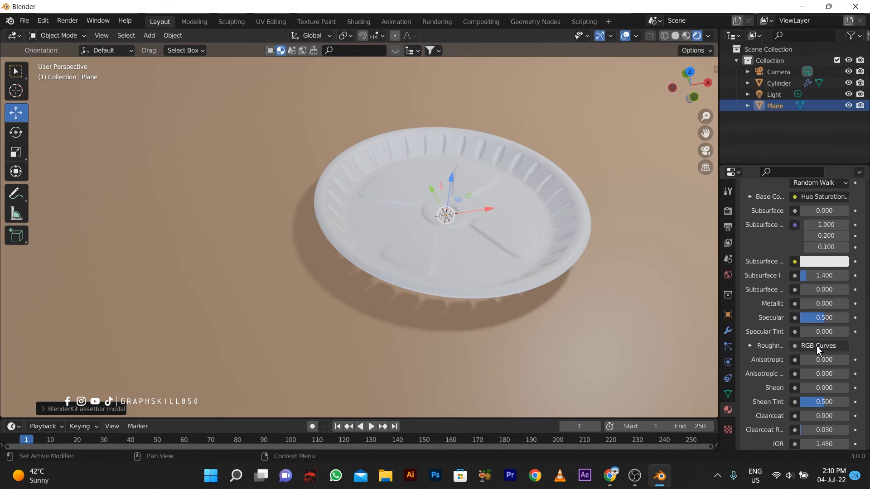
click(816, 347)
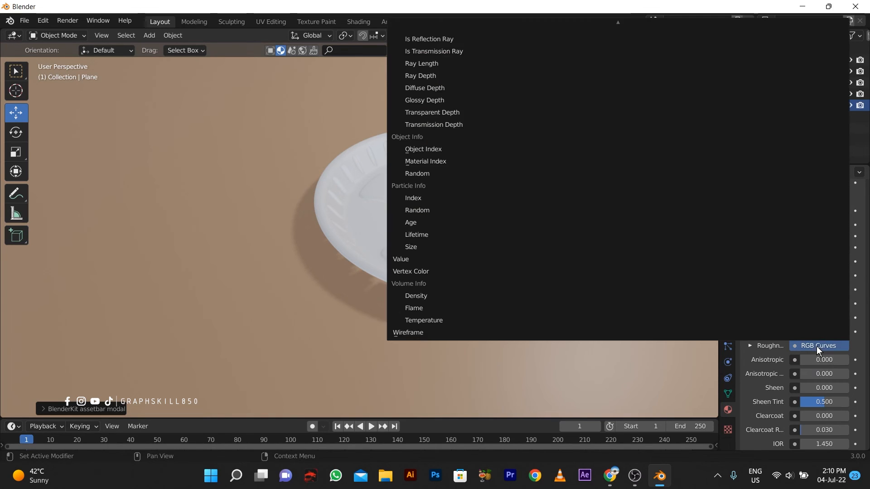
click(749, 347)
click(749, 346)
Give the plate a new material with roughness 0 and metallic 1.
click(457, 254)
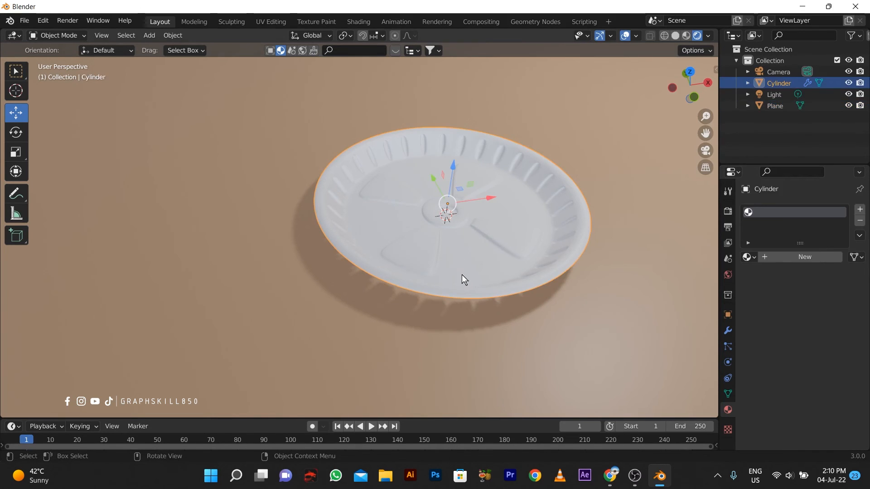
click(461, 275)
click(456, 283)
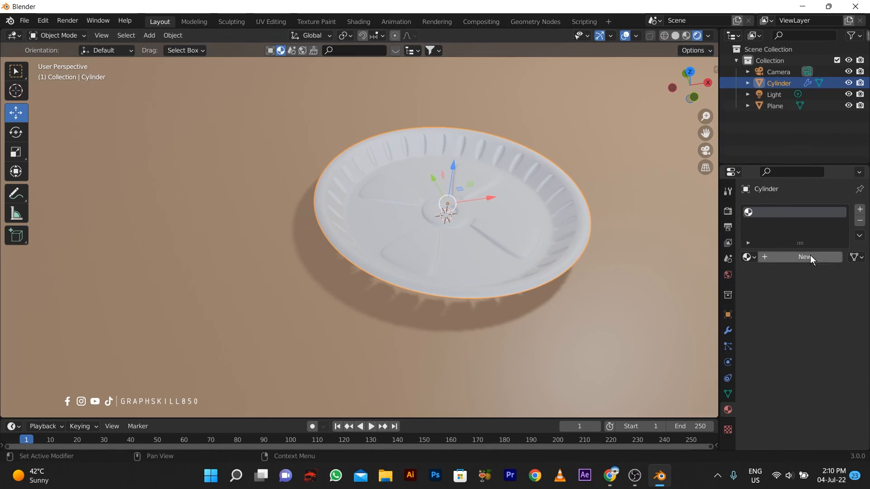
scroll(818, 389, down, 5)
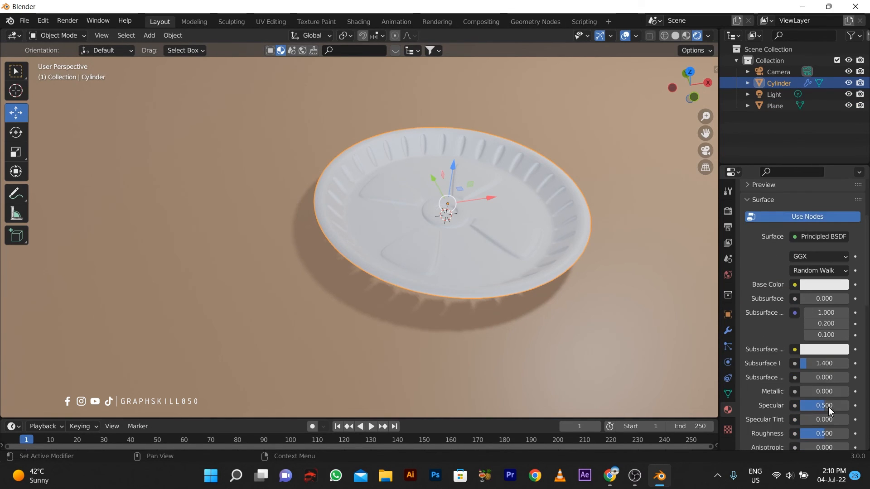
drag(825, 439, 770, 438)
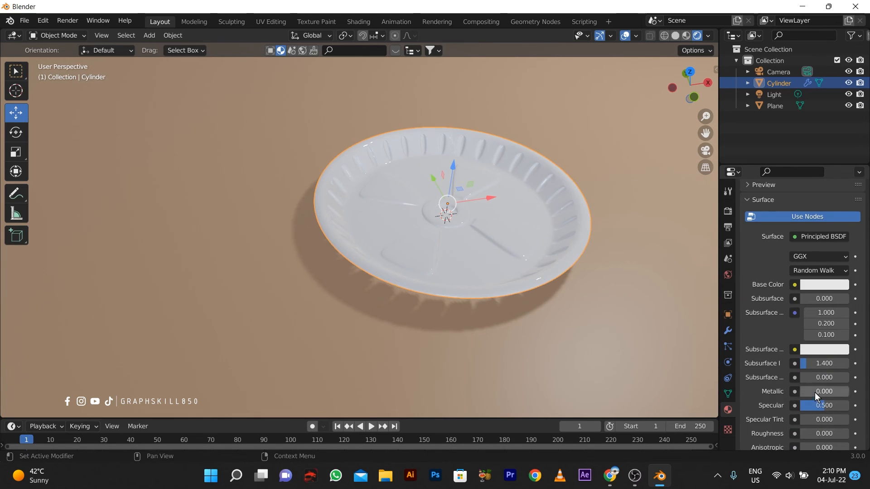
drag(815, 392, 852, 392)
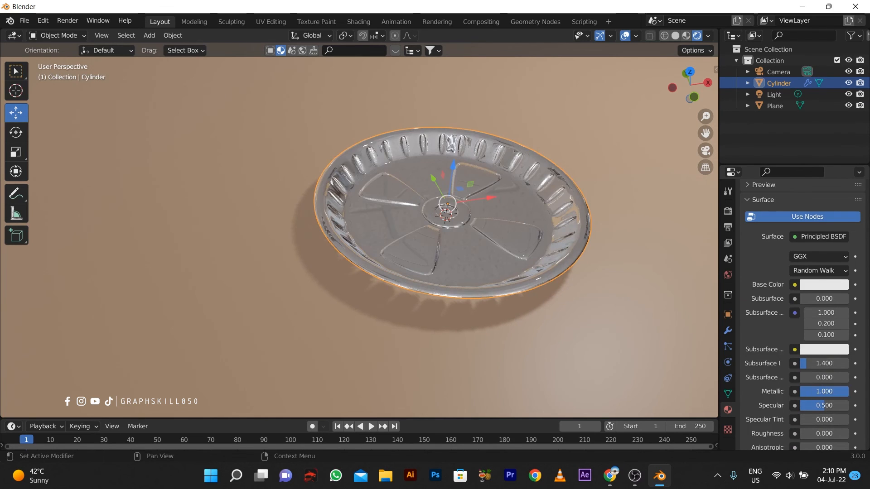
Set the roughness of the plate's metallic material to about 0.303.
scroll(425, 173, down, 5)
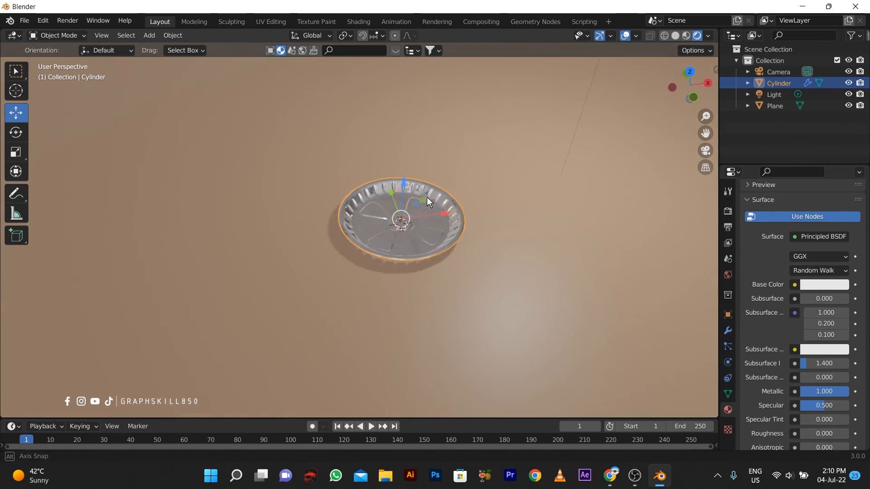
middle_drag(427, 197, 456, 191)
scroll(421, 219, up, 5)
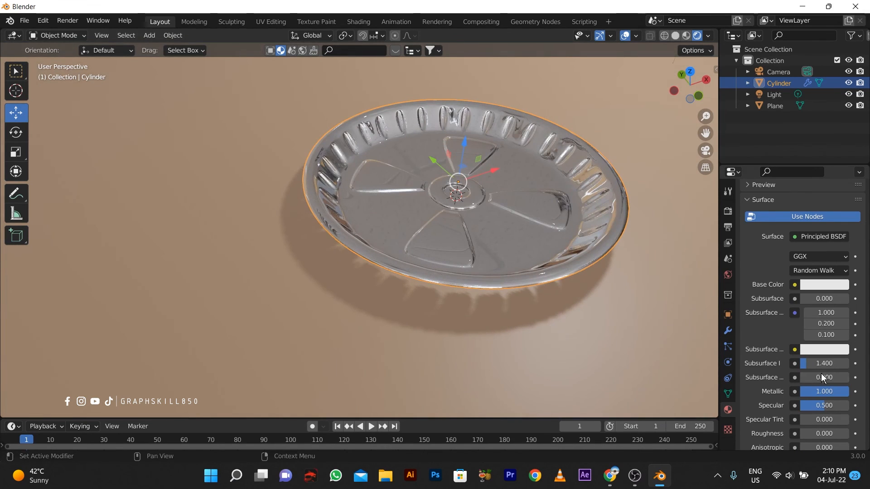
drag(810, 433, 821, 434)
Inspect the plate's metallic finish and reflections from several angles and distances.
scroll(369, 218, down, 4)
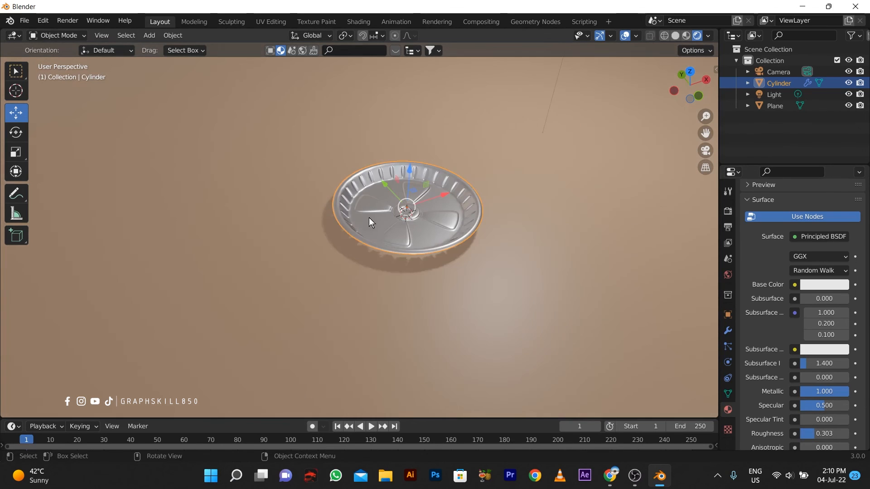
middle_drag(368, 217, 409, 202)
scroll(404, 206, up, 6)
scroll(404, 206, down, 2)
scroll(404, 205, down, 1)
scroll(398, 236, up, 3)
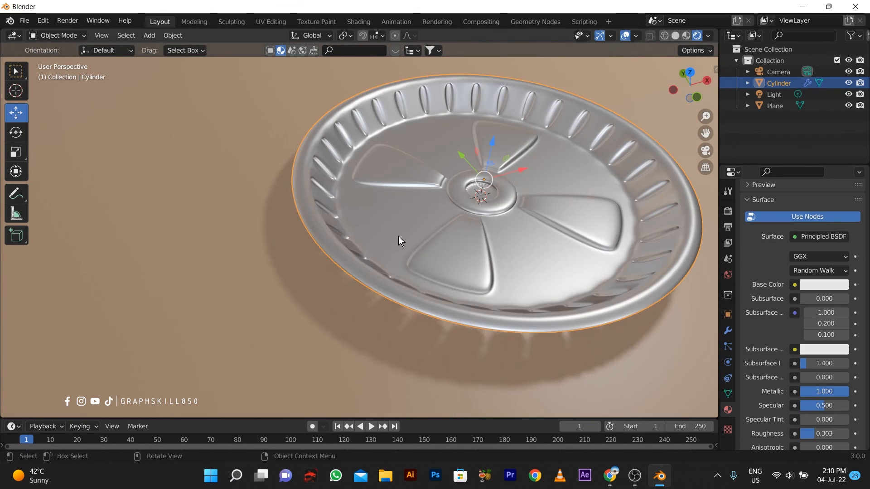
middle_drag(398, 235, 418, 233)
scroll(376, 229, down, 4)
Try the Cycles render engine with GPU Compute as its device.
click(359, 301)
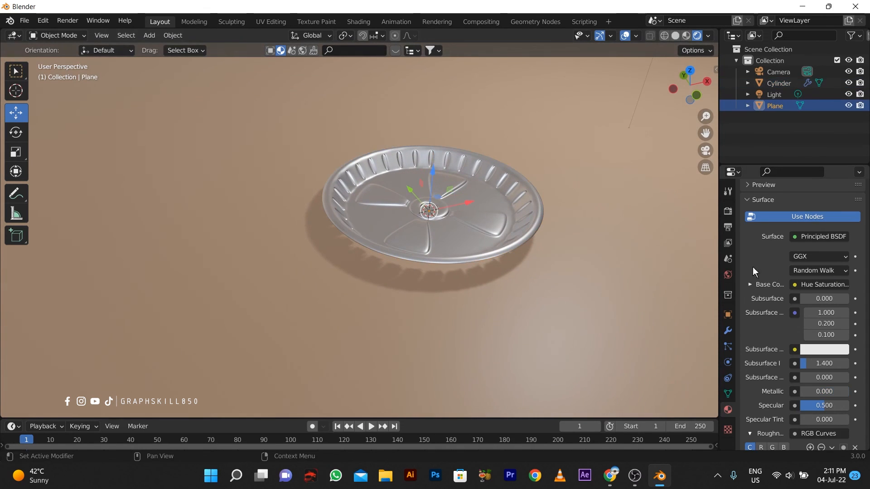
click(728, 191)
click(727, 210)
click(823, 209)
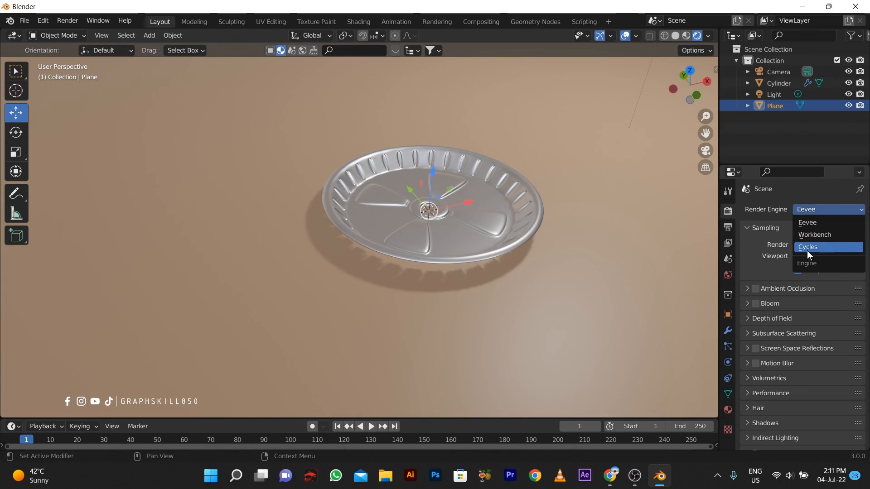
click(808, 248)
click(811, 237)
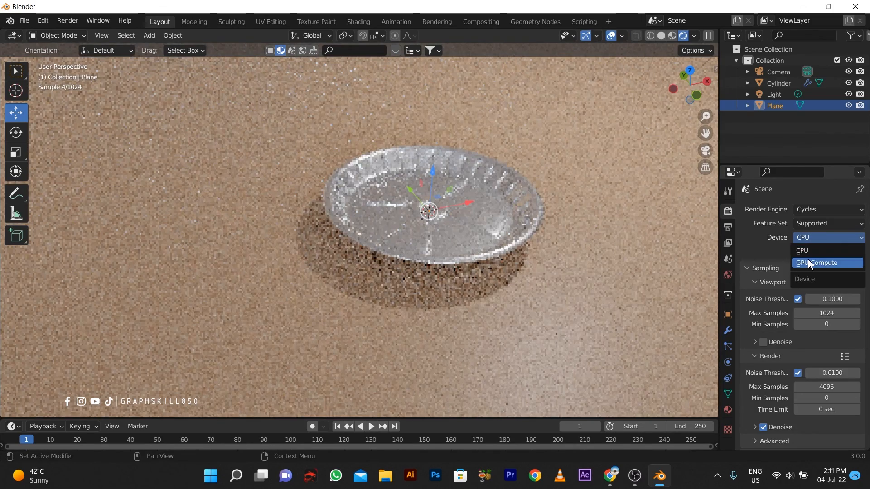
click(808, 260)
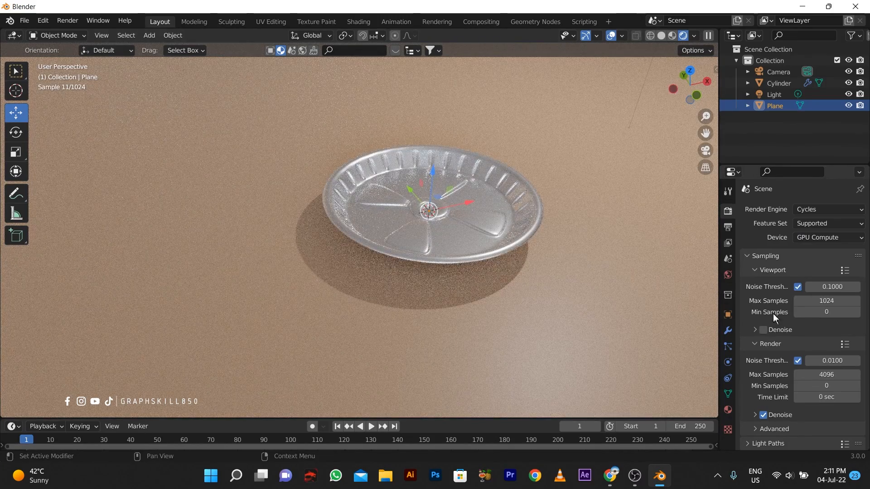
Switch the render engine back to Eevee and enable ambient occlusion.
click(811, 213)
click(803, 222)
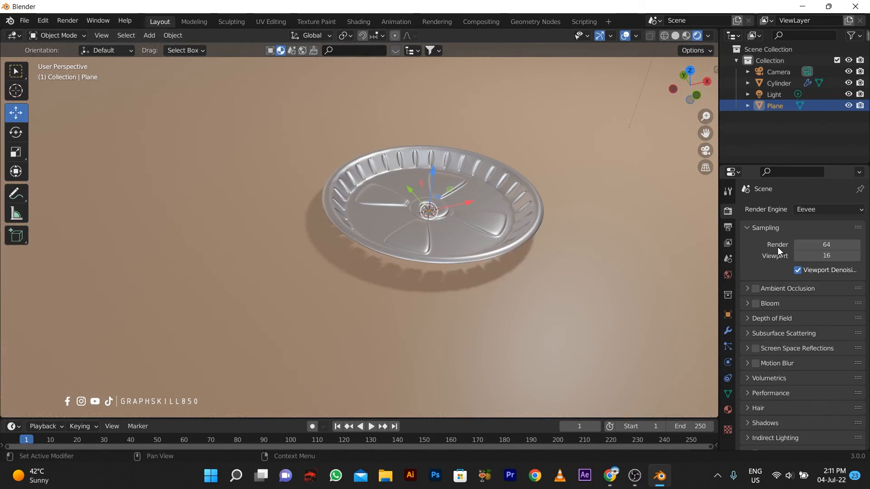
click(757, 289)
mouse_move(456, 274)
middle_down()
mouse_move(401, 272)
mouse_move(412, 277)
middle_up()
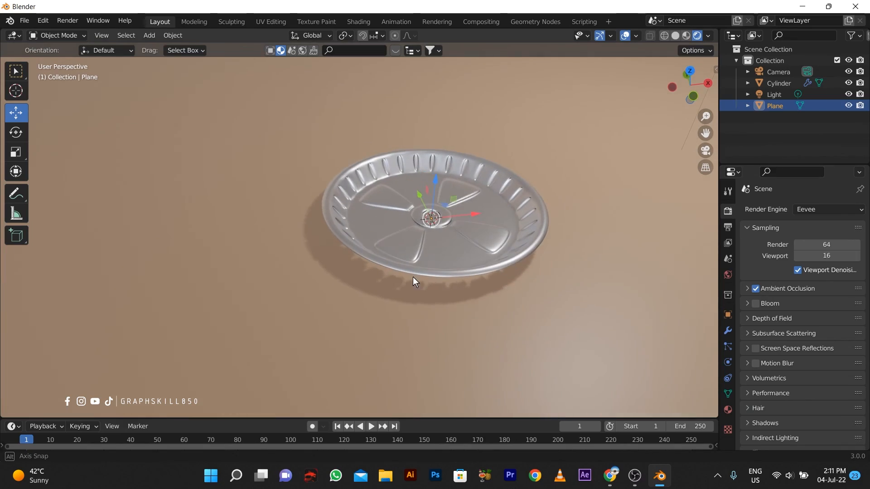